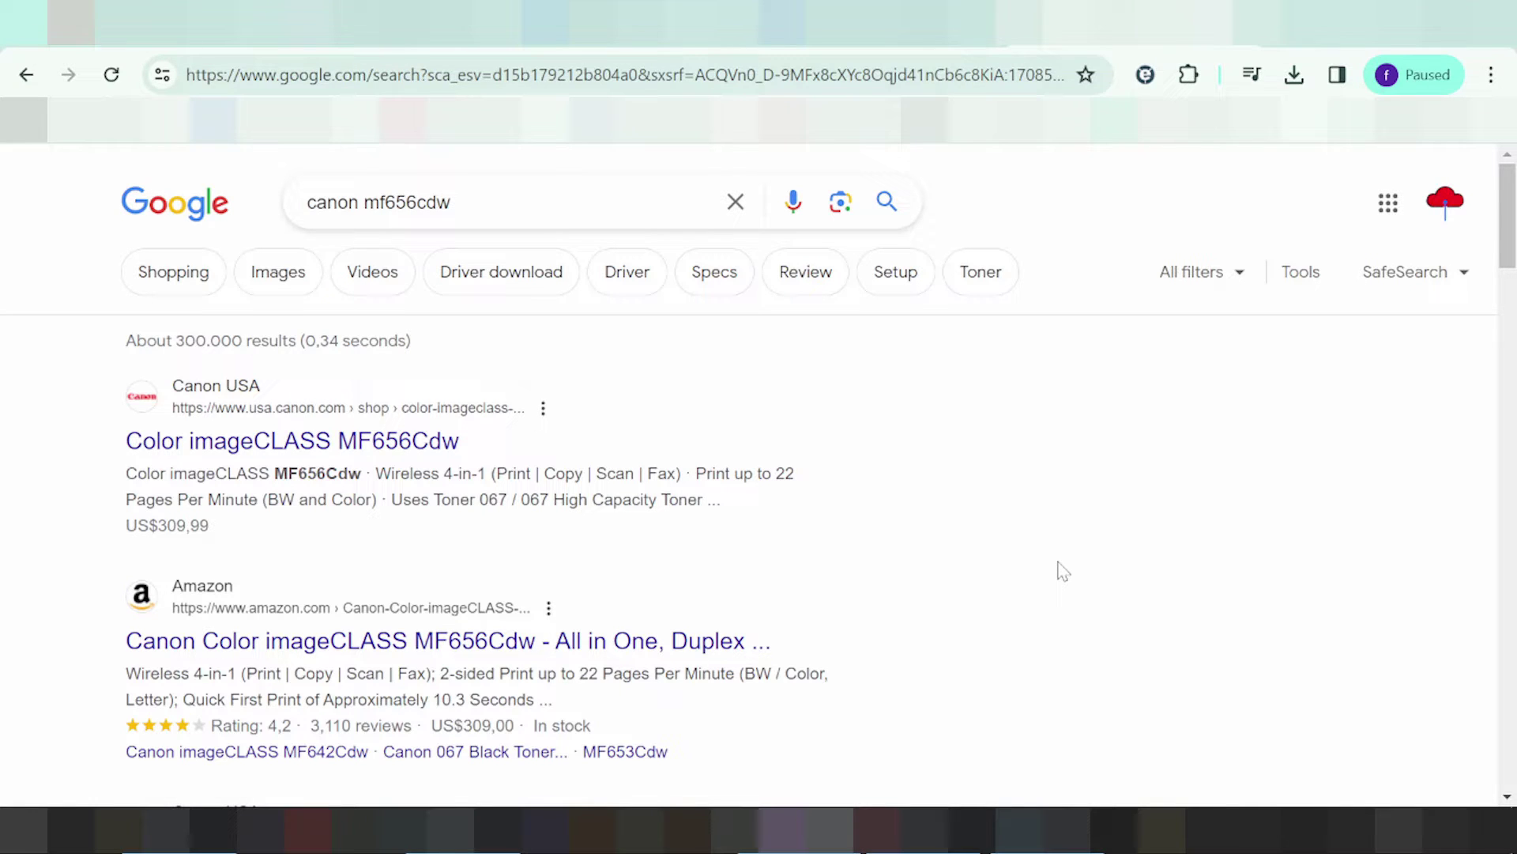
Extend the Google query to 'canon mf656cdw driver download' and run the search
drag(365, 203, 437, 202)
click(451, 202)
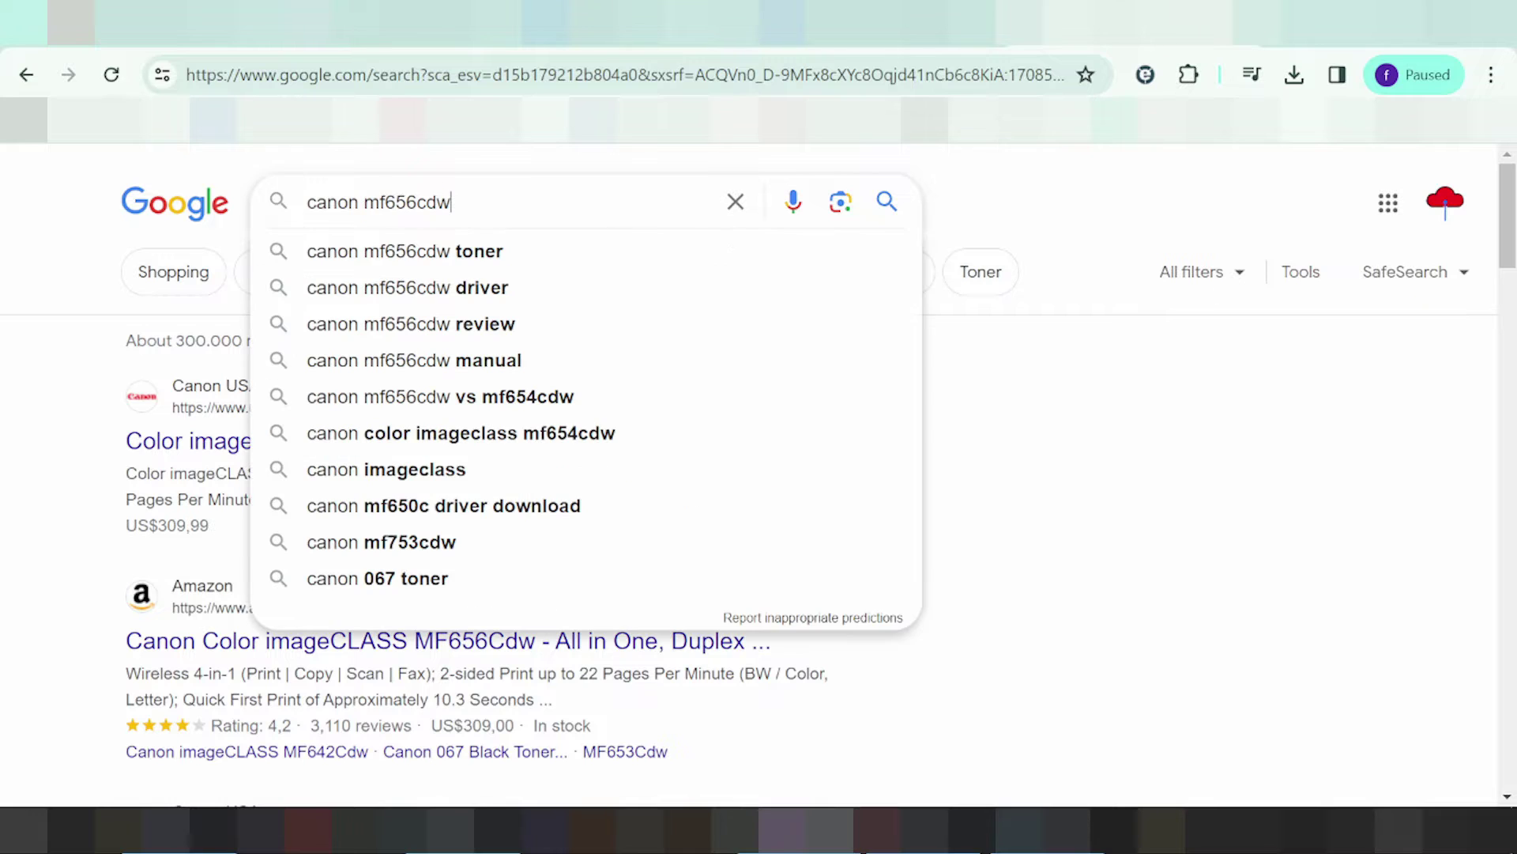
text(dr)
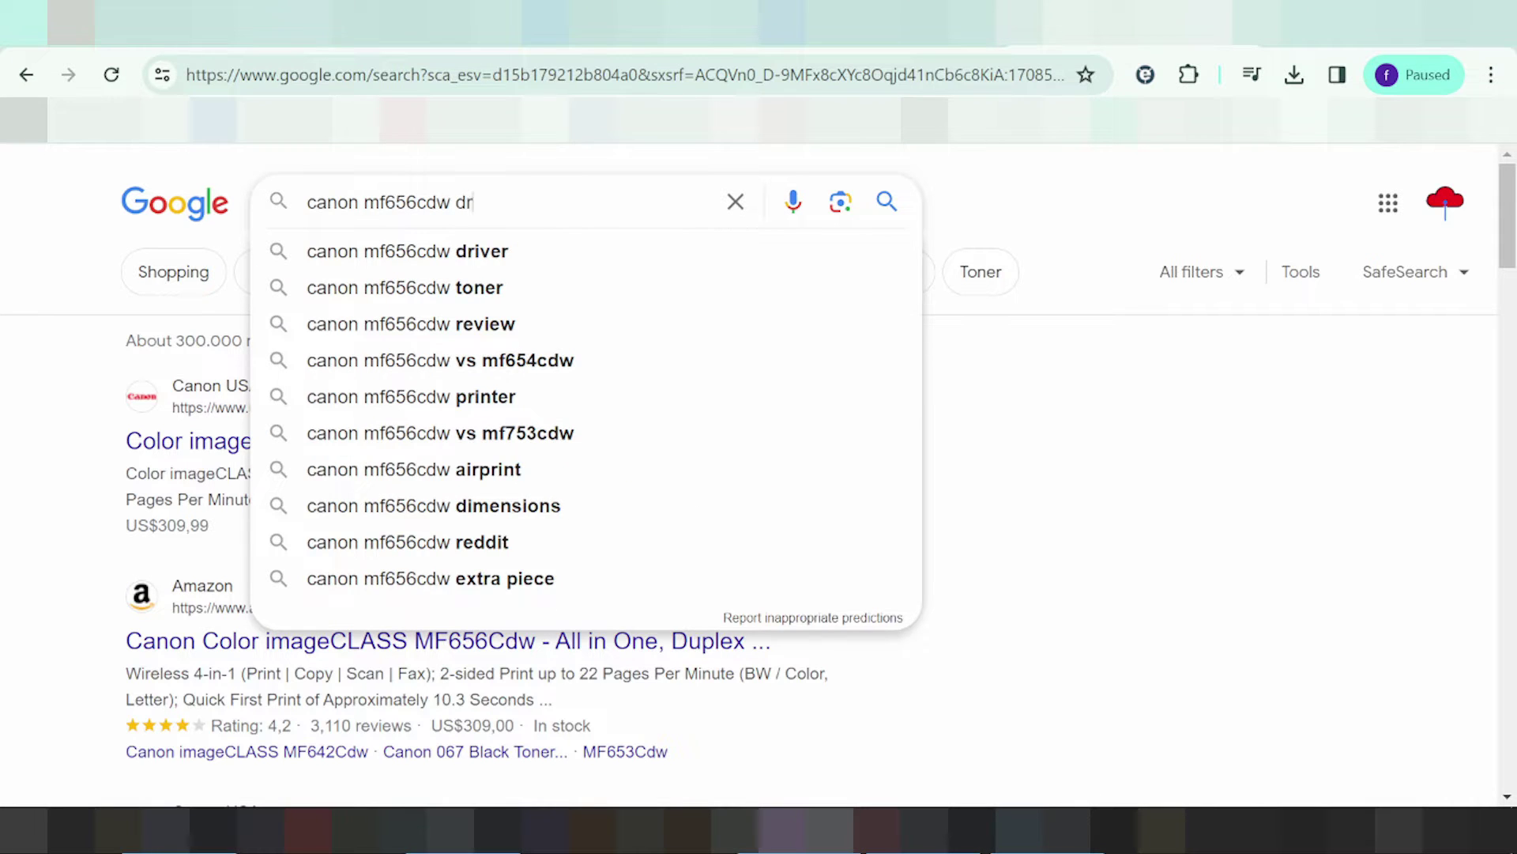
text(iver download)
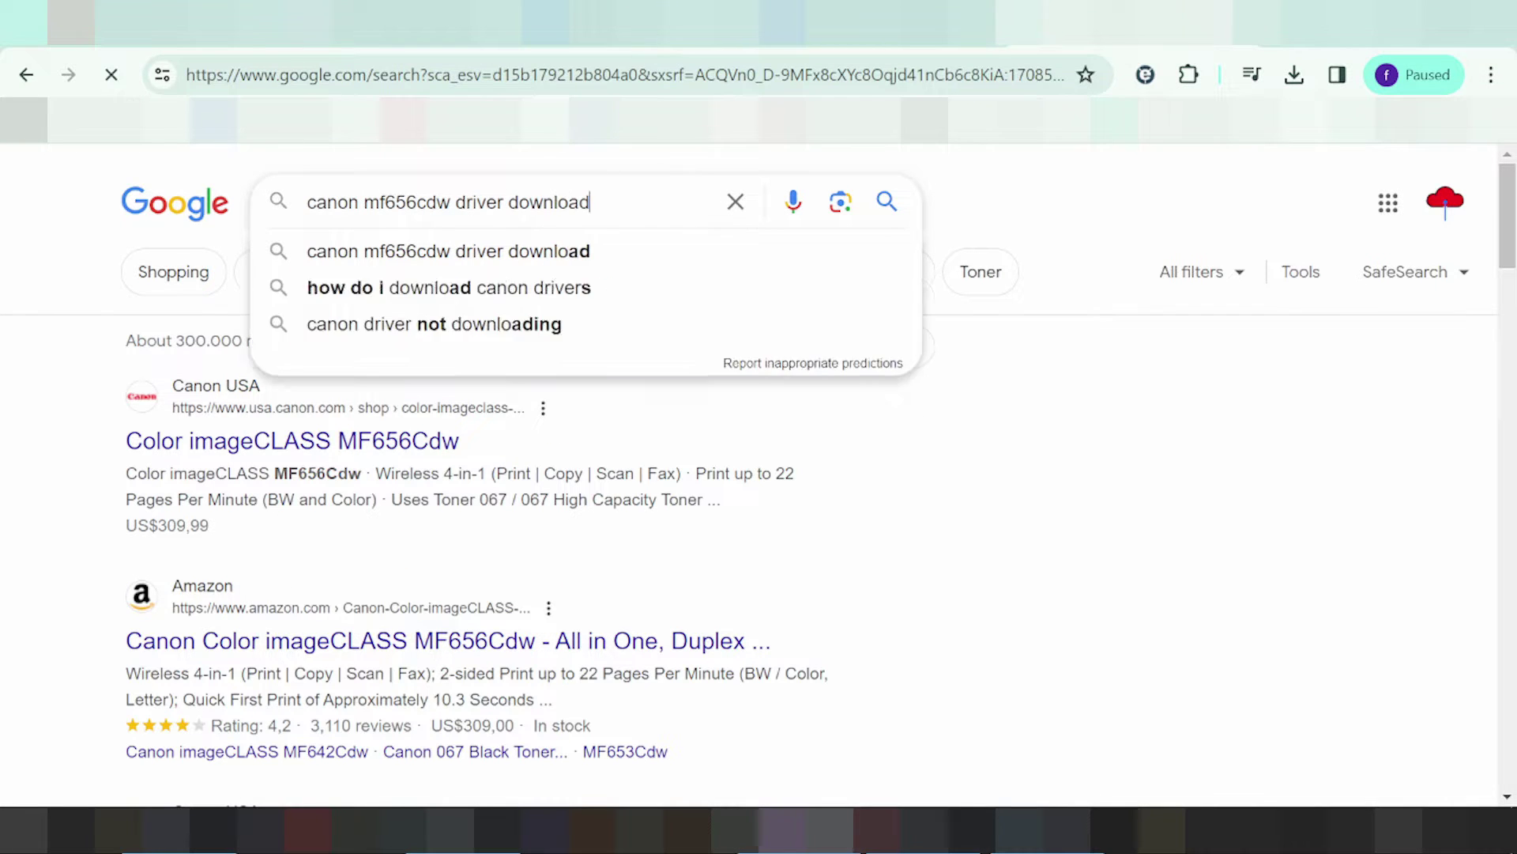
key(Return)
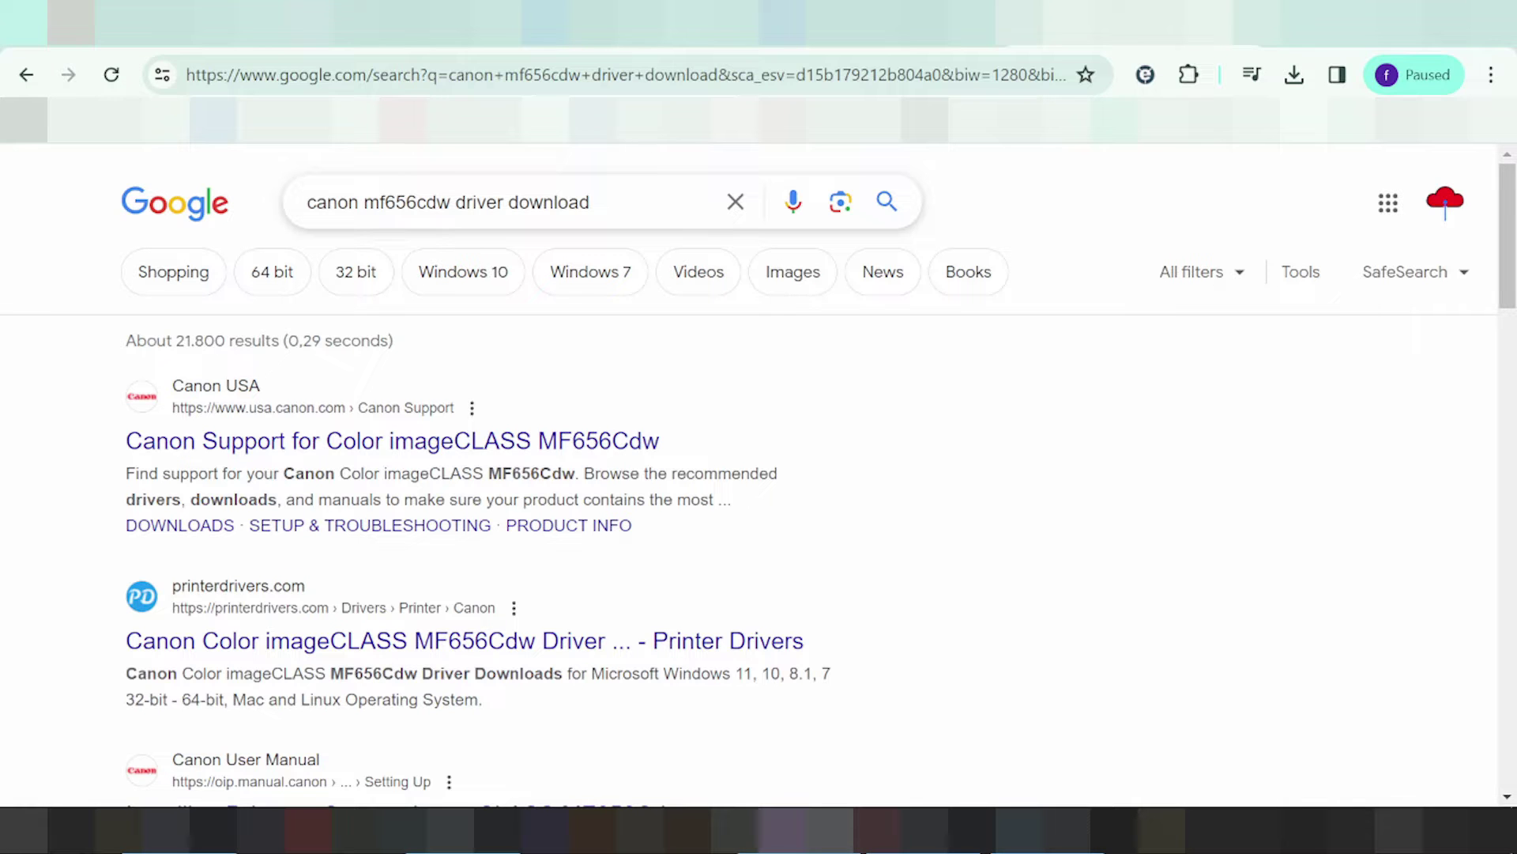
scroll(515, 297, down, 2)
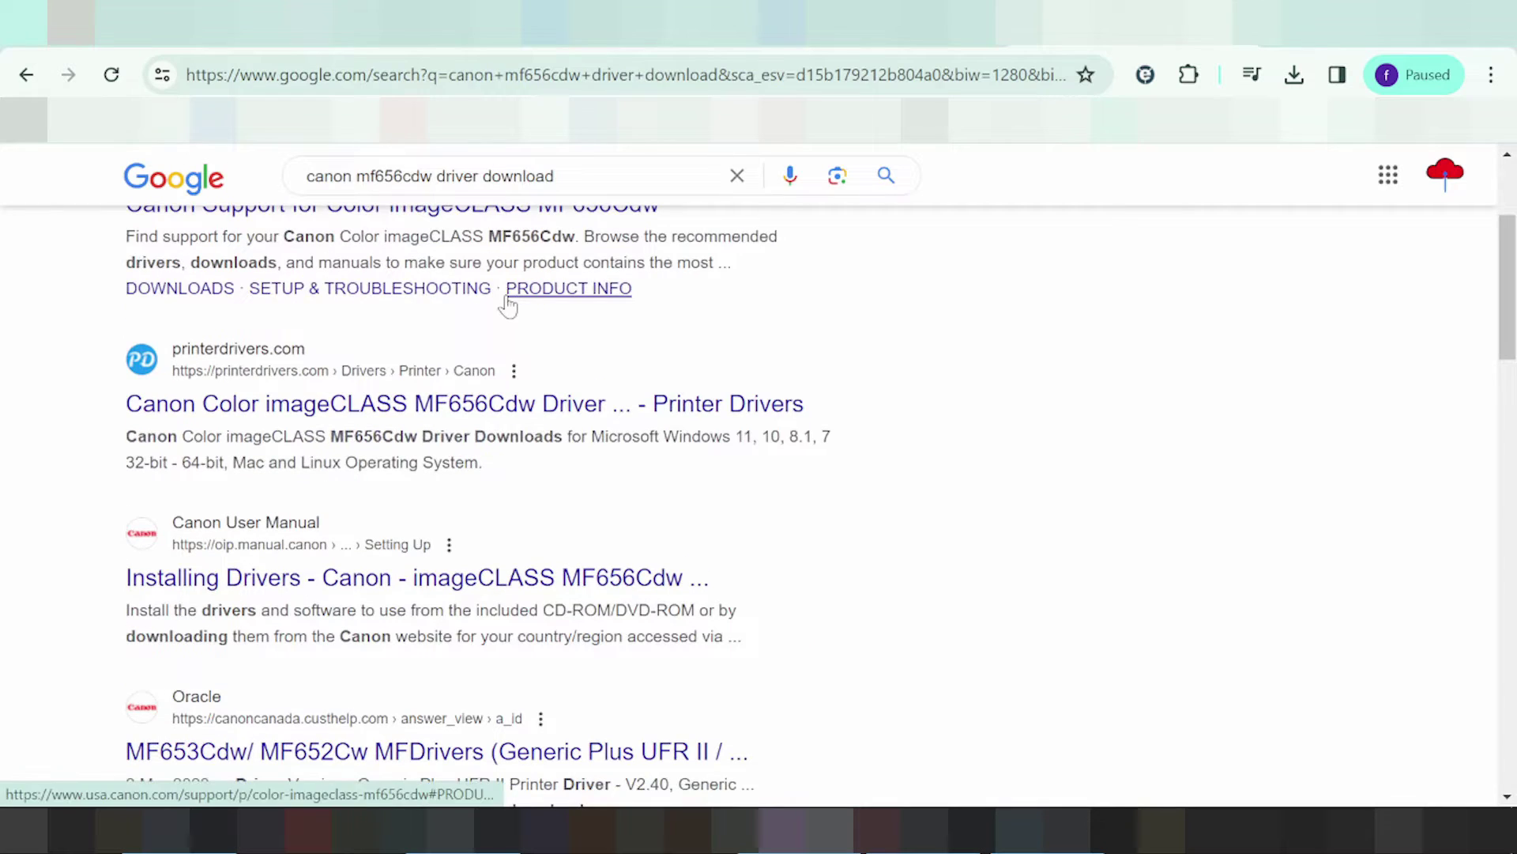
scroll(584, 348, up, 1)
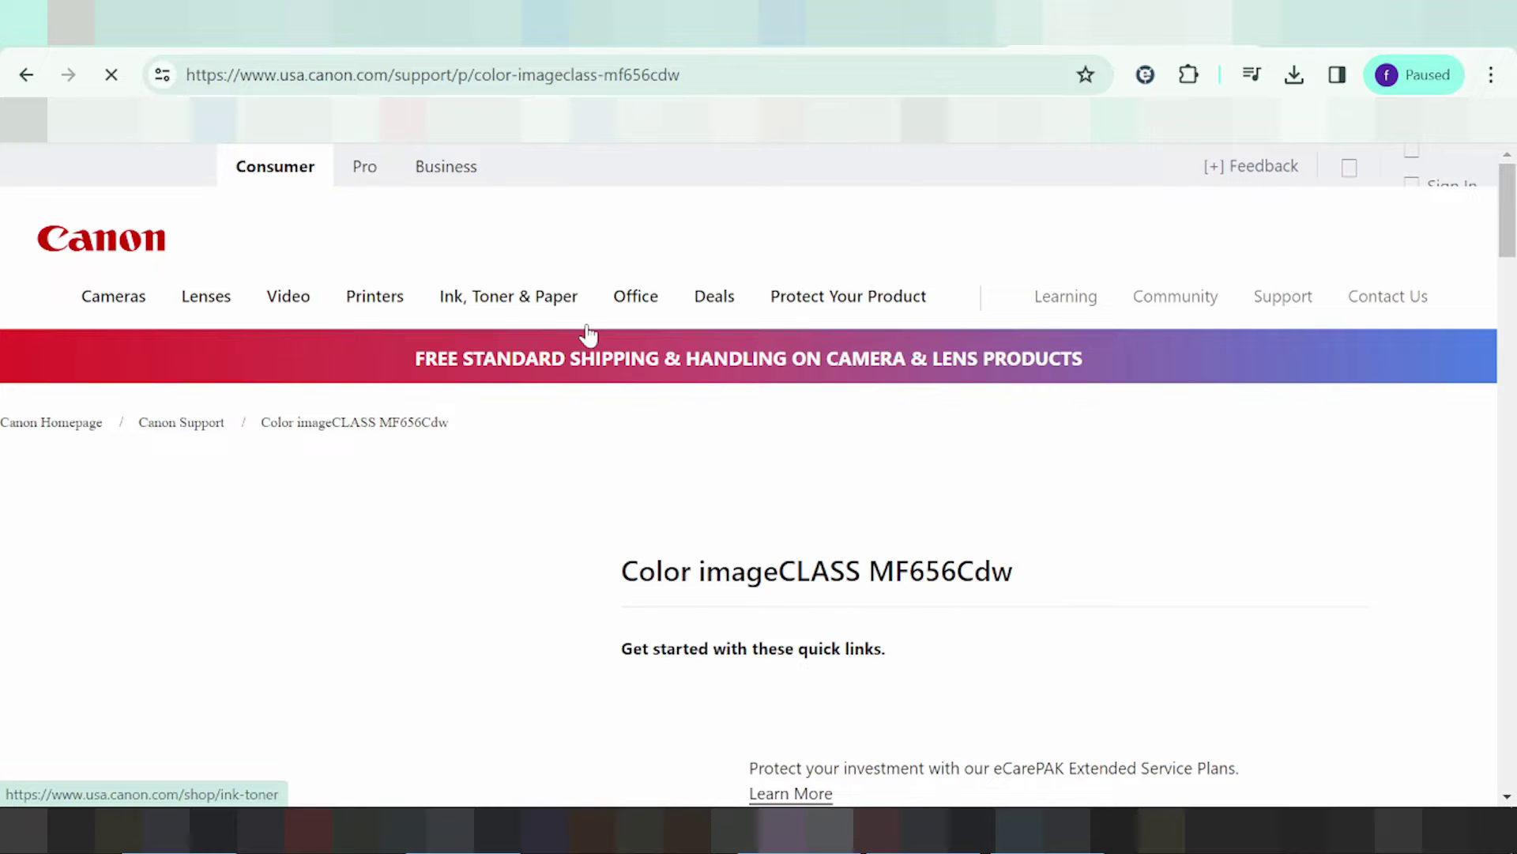
Scroll the Color imageCLASS MF656Cdw support page down to its Downloads section
scroll(694, 322, down, 5)
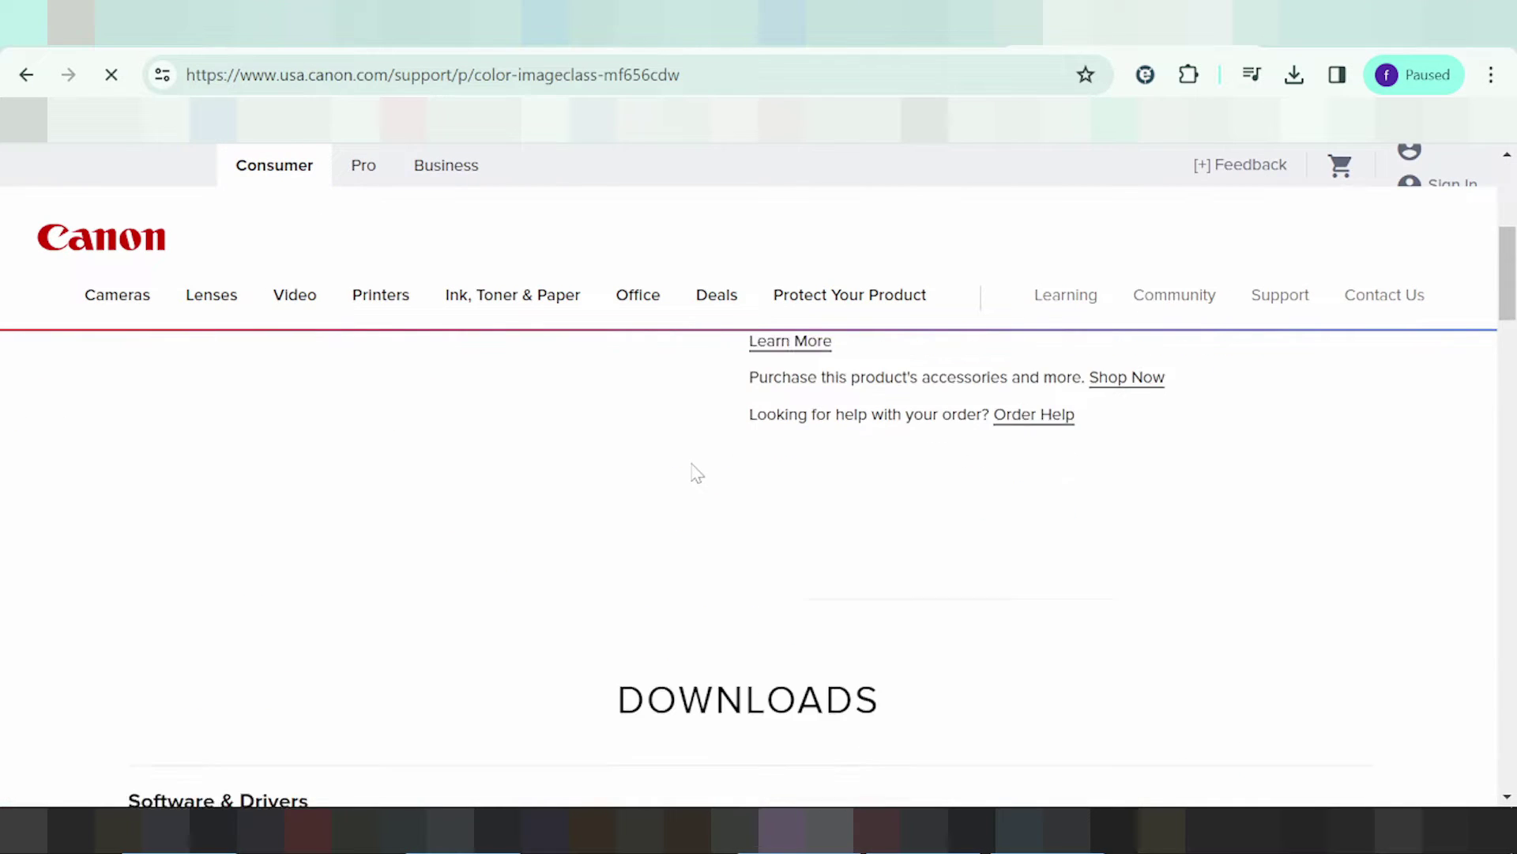
scroll(692, 466, up, 1)
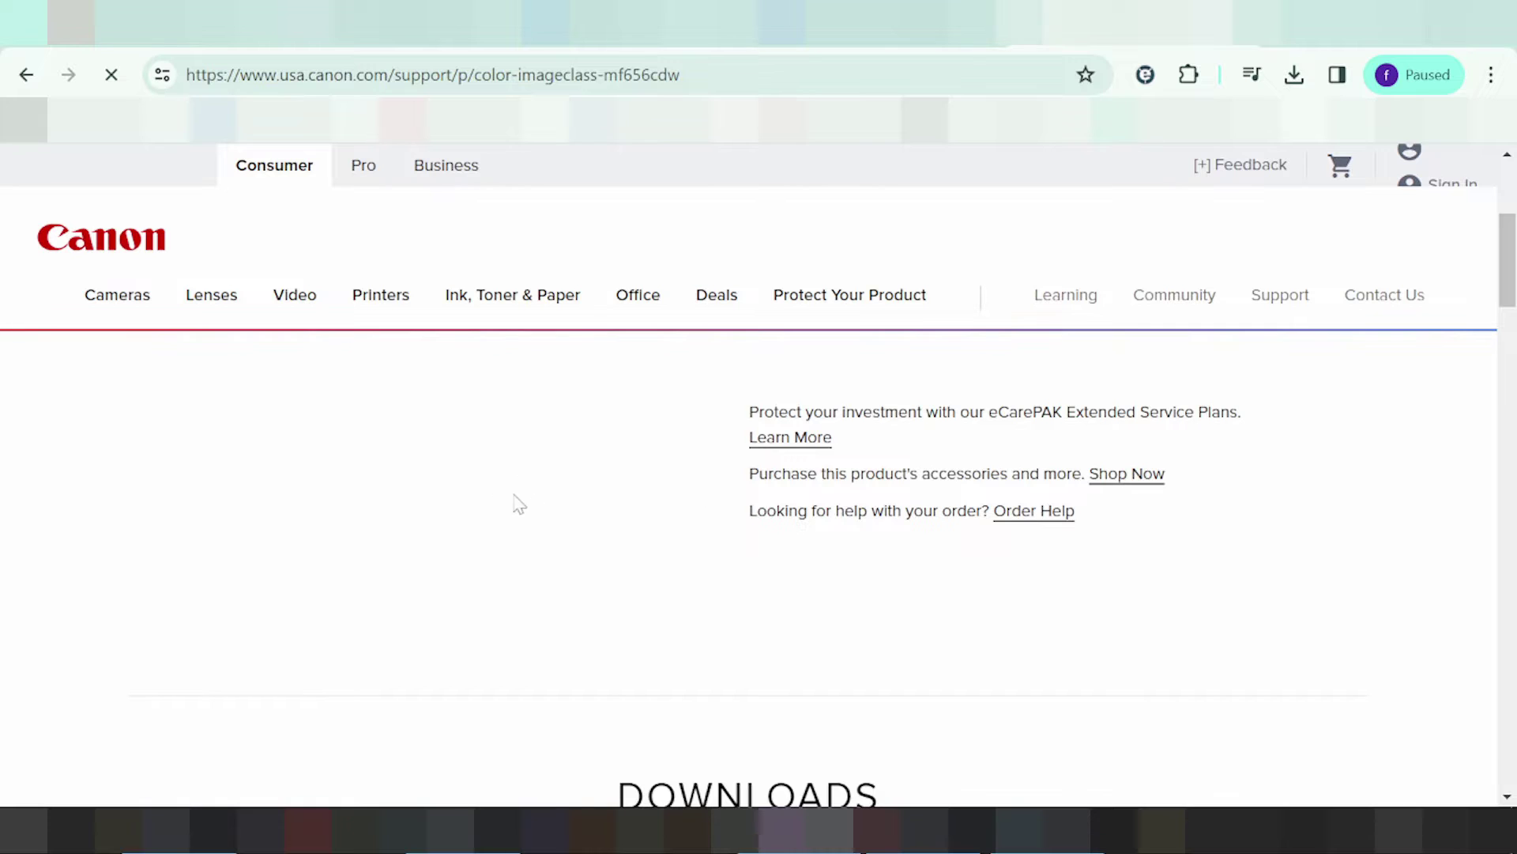
scroll(526, 490, down, 2)
scroll(562, 431, down, 1)
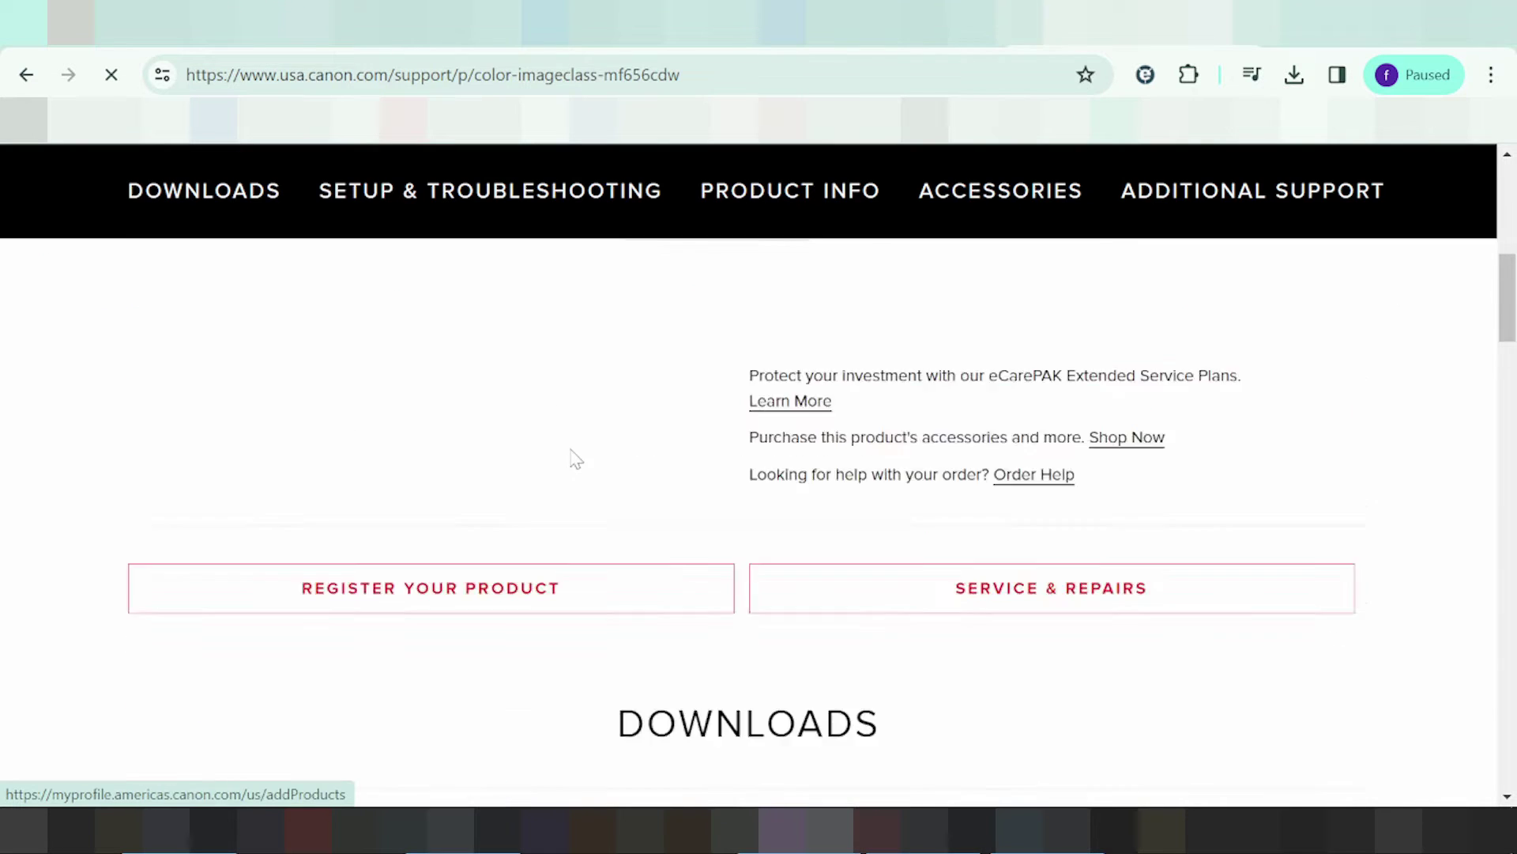
scroll(572, 450, up, 4)
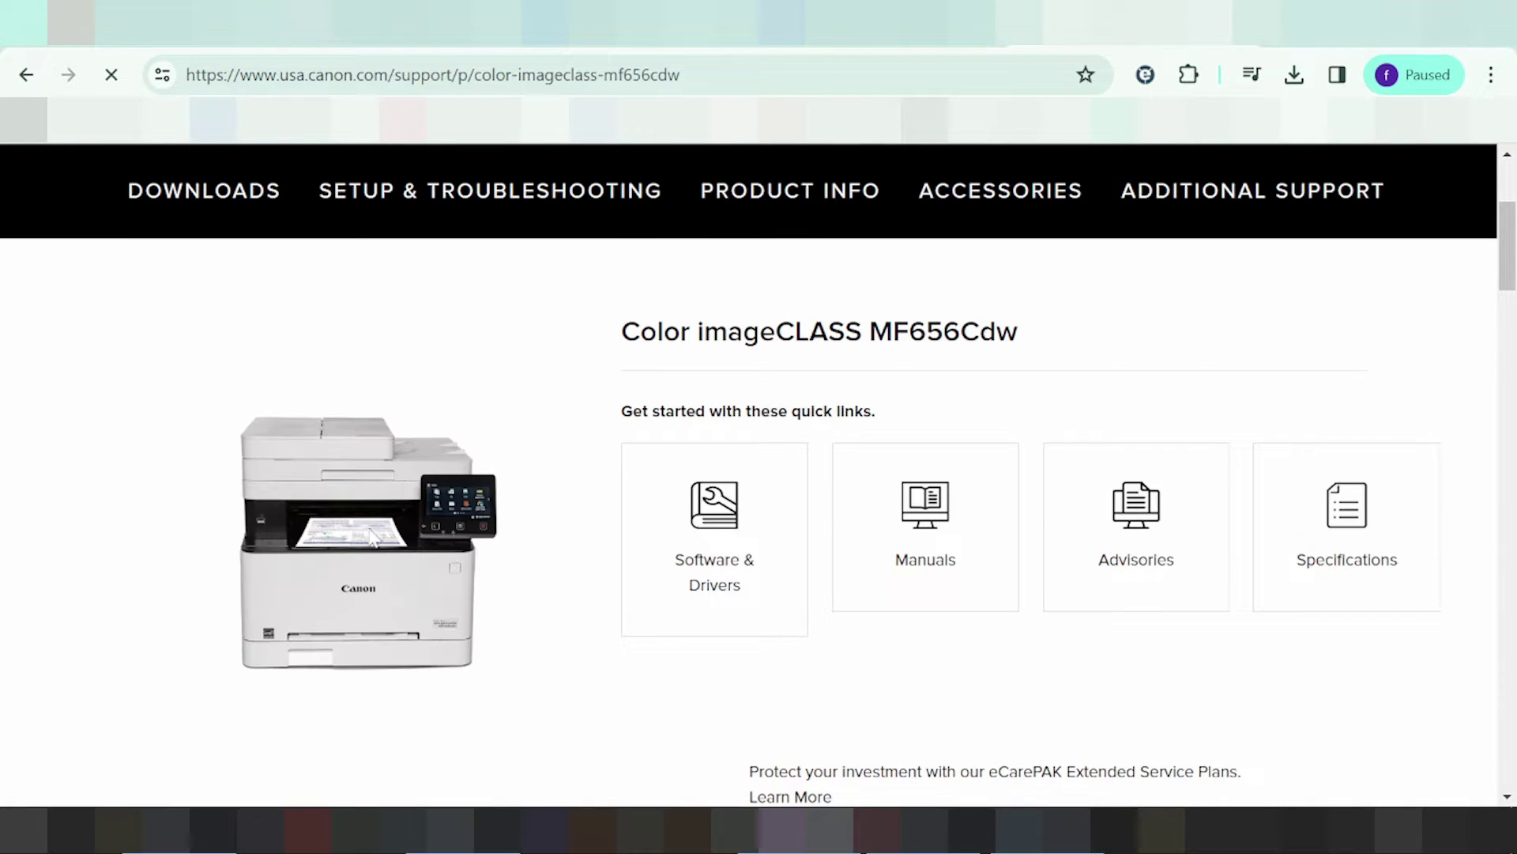
scroll(609, 381, down, 4)
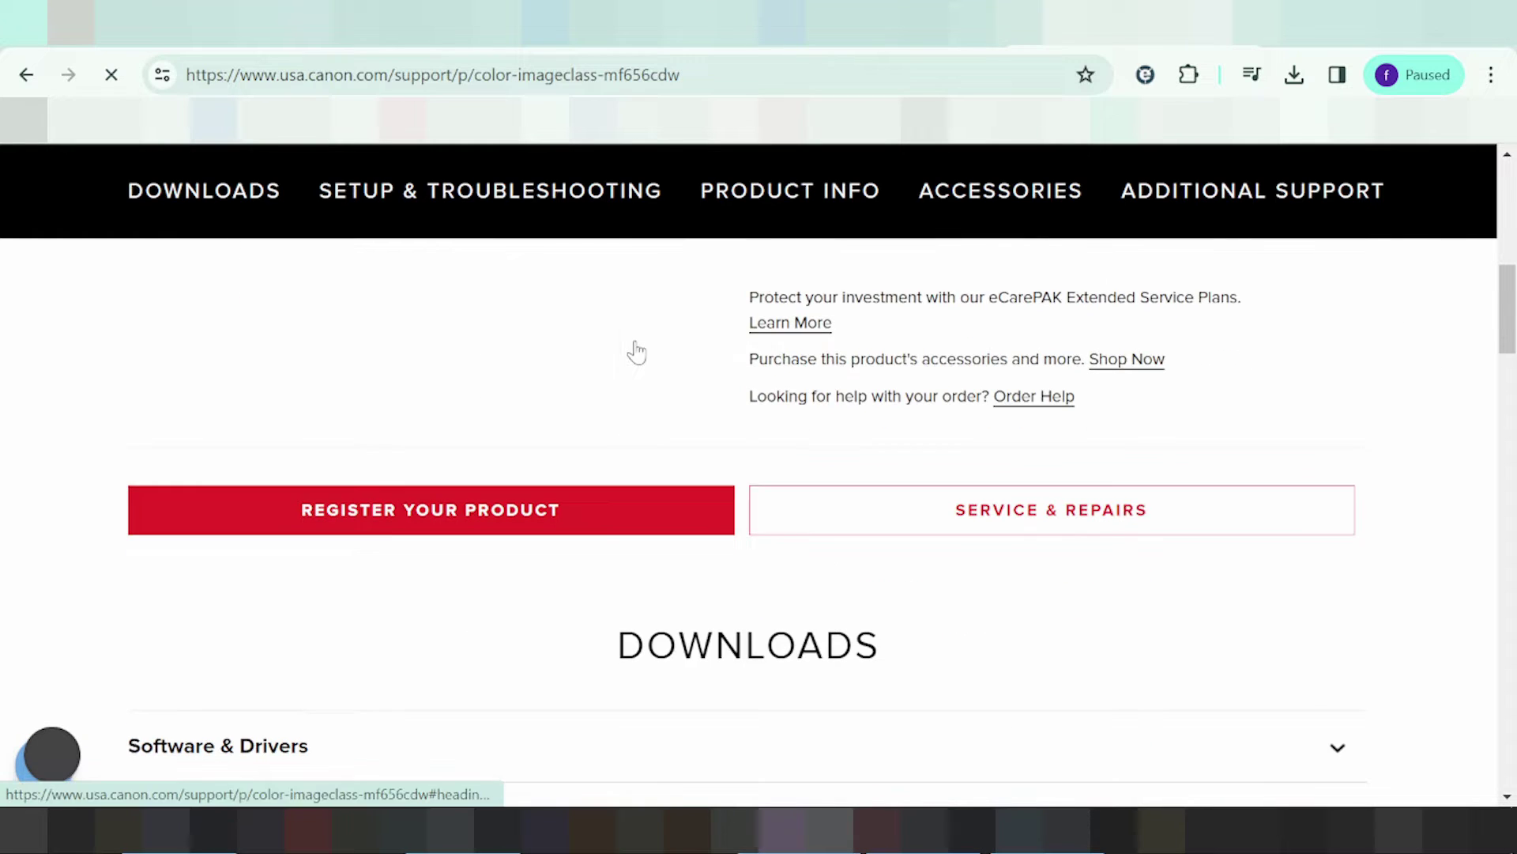
scroll(637, 352, down, 2)
scroll(644, 340, up, 5)
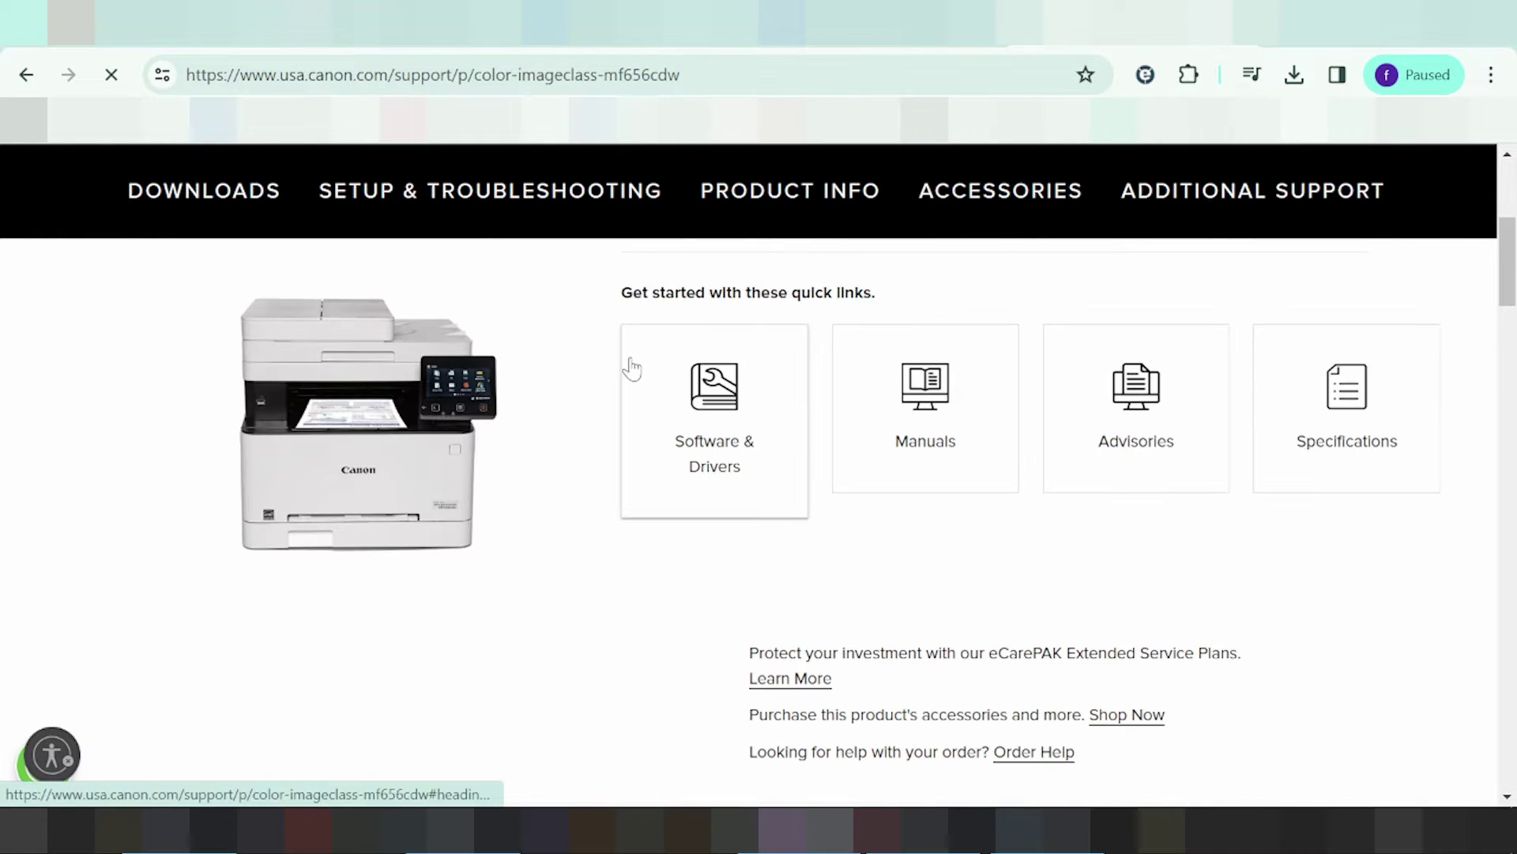
scroll(613, 369, down, 5)
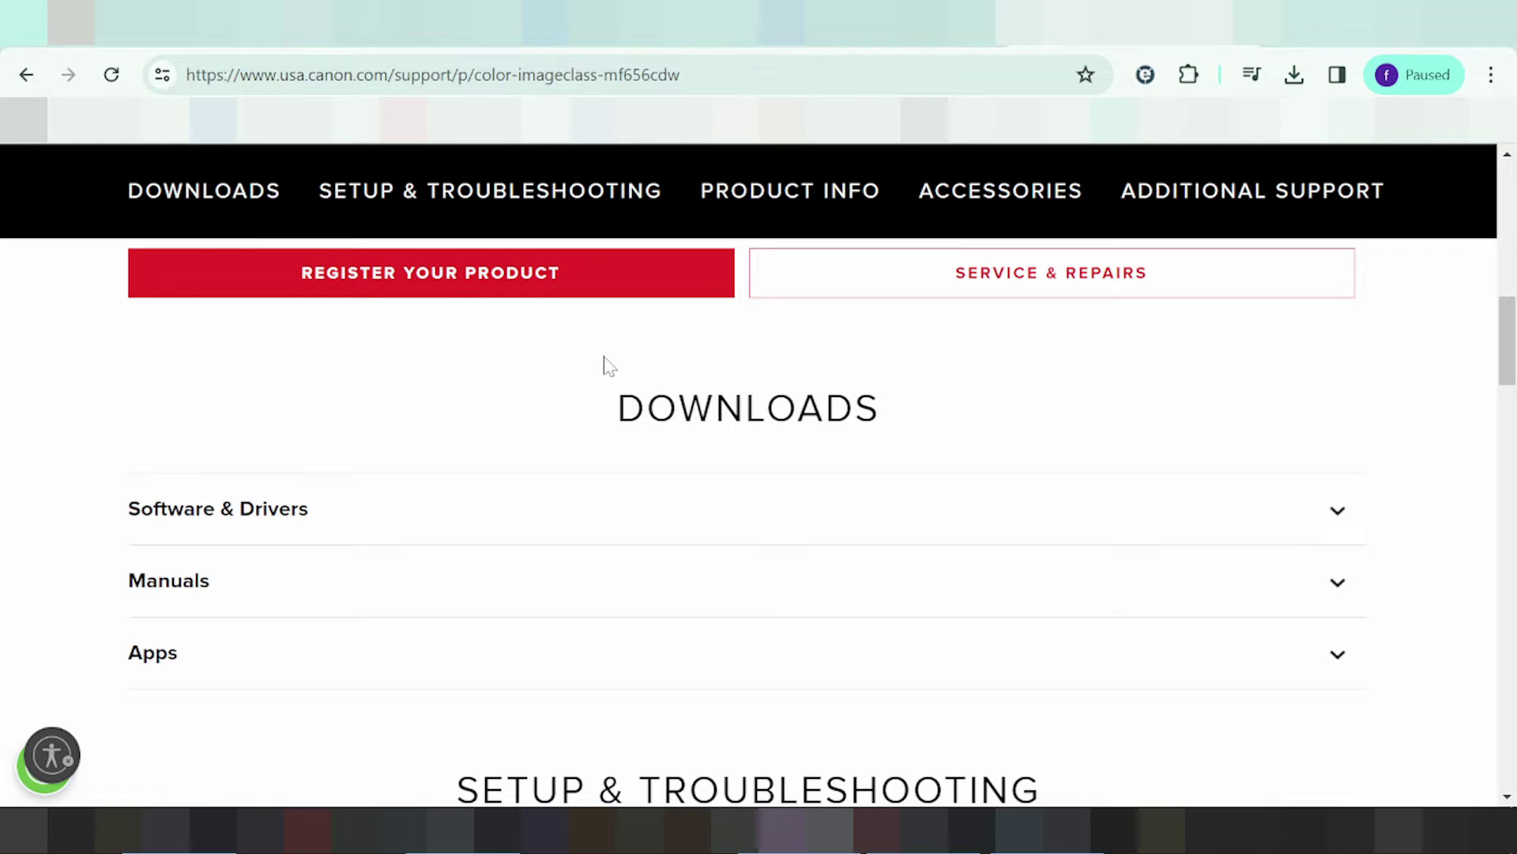
Expand Software & Drivers and close the chat popup covering the Version filter
click(212, 522)
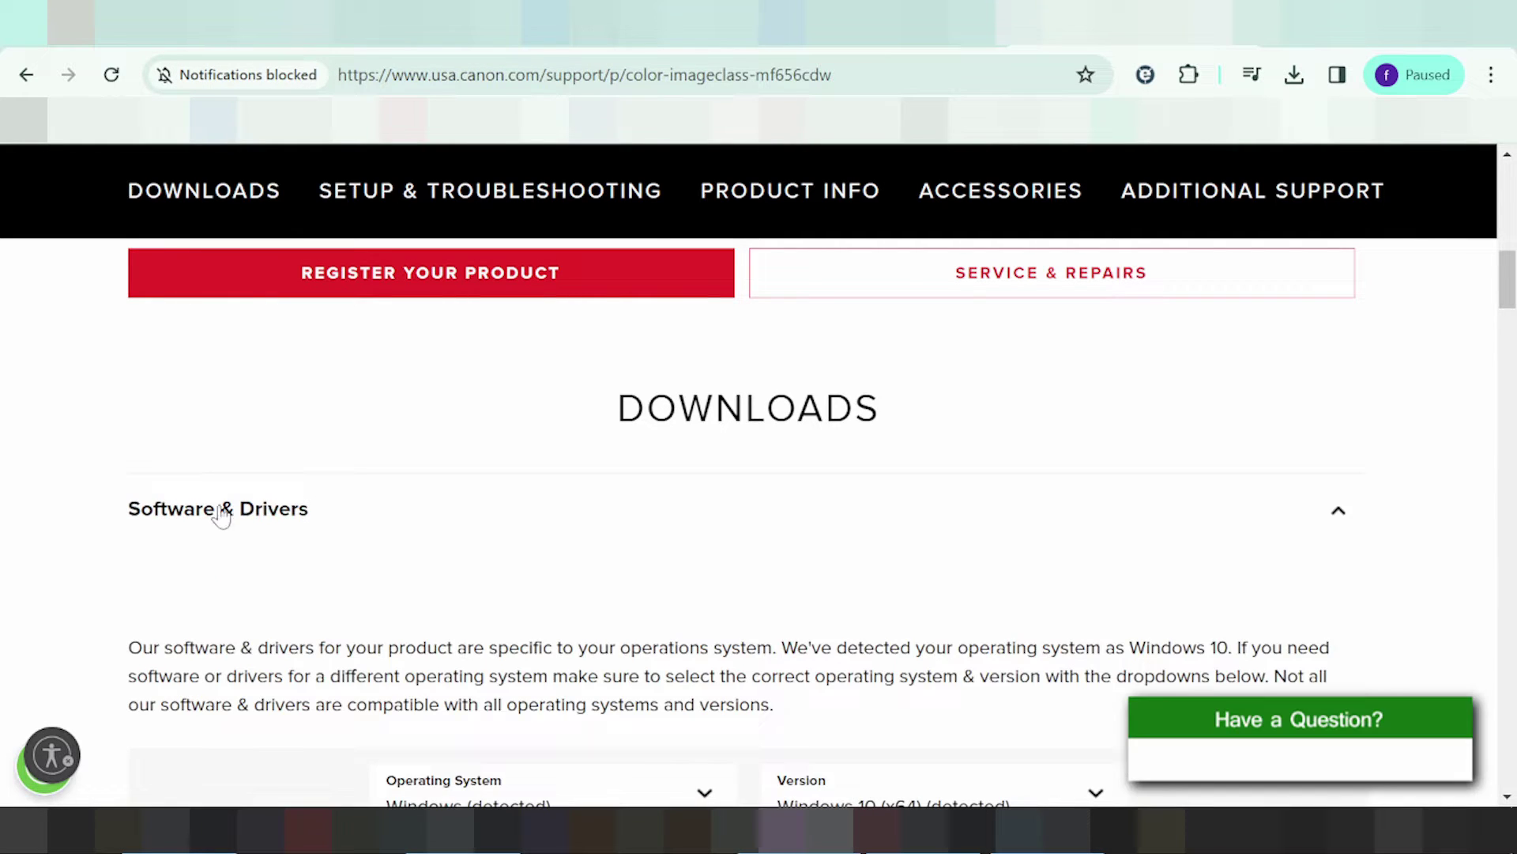
scroll(312, 463, down, 3)
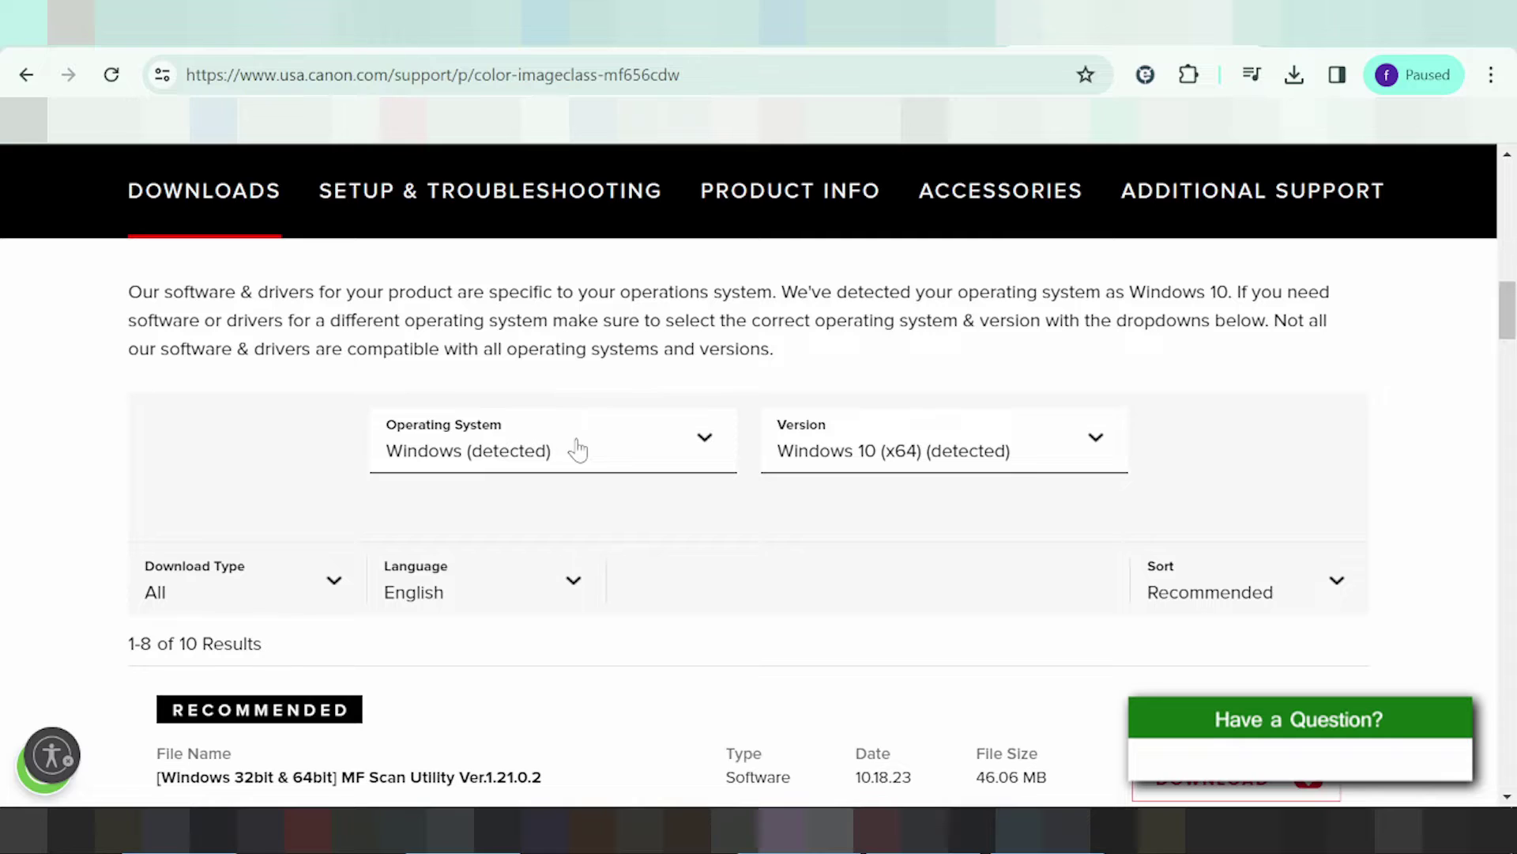
click(890, 462)
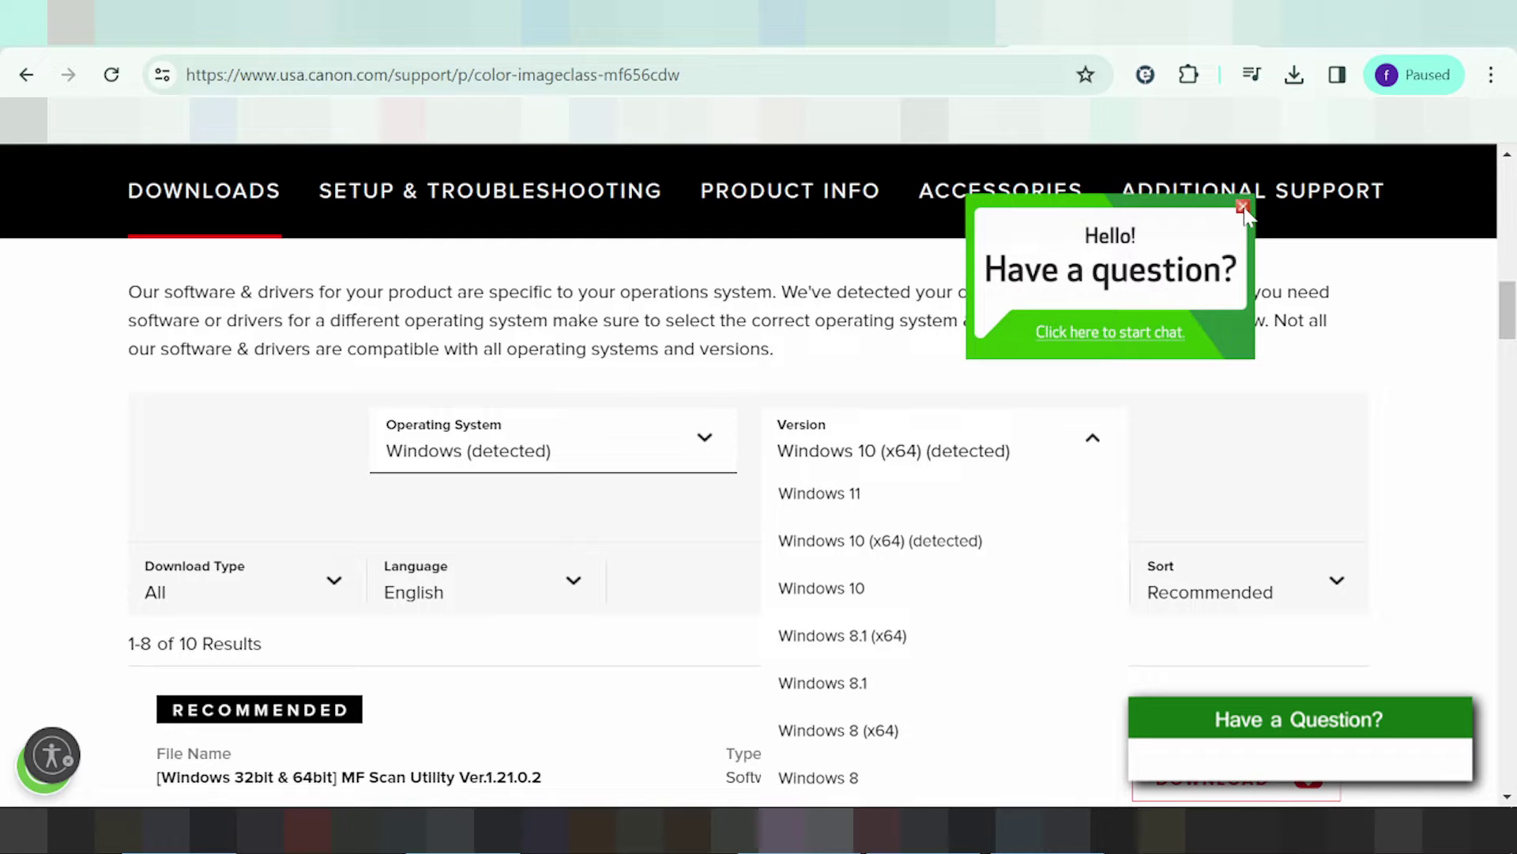
click(1243, 207)
Reopen the Windows Version dropdown and scroll through its list of versions
click(956, 466)
scroll(870, 569, down, 1)
scroll(865, 581, down, 7)
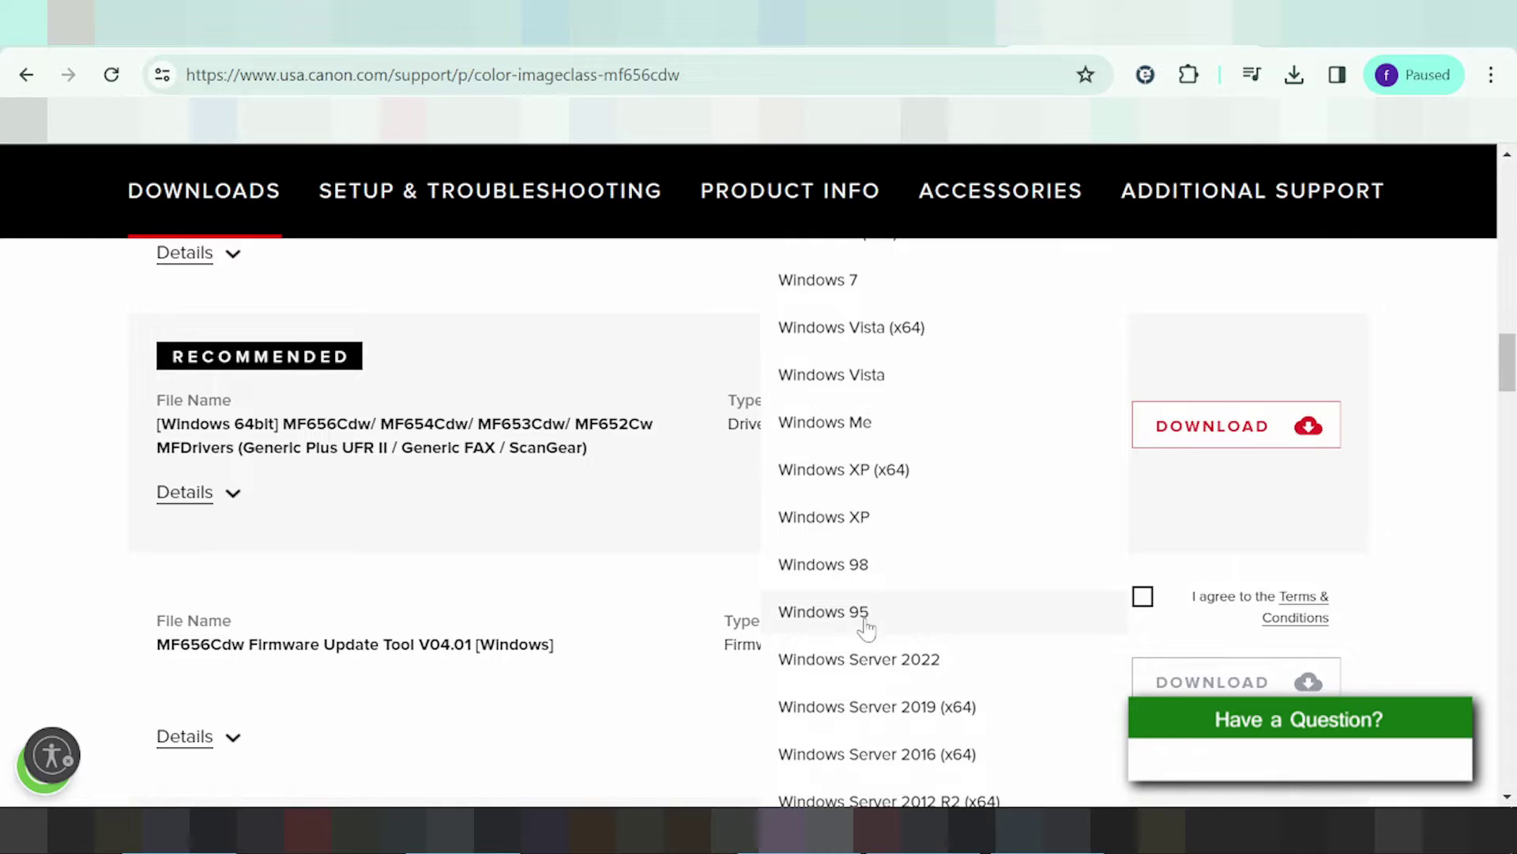
scroll(866, 622, down, 5)
scroll(870, 645, down, 4)
scroll(895, 615, up, 15)
scroll(862, 490, down, 2)
scroll(860, 482, down, 1)
Cycle the operating system filter through Mac and Linux, settling on Windows (detected)
click(699, 449)
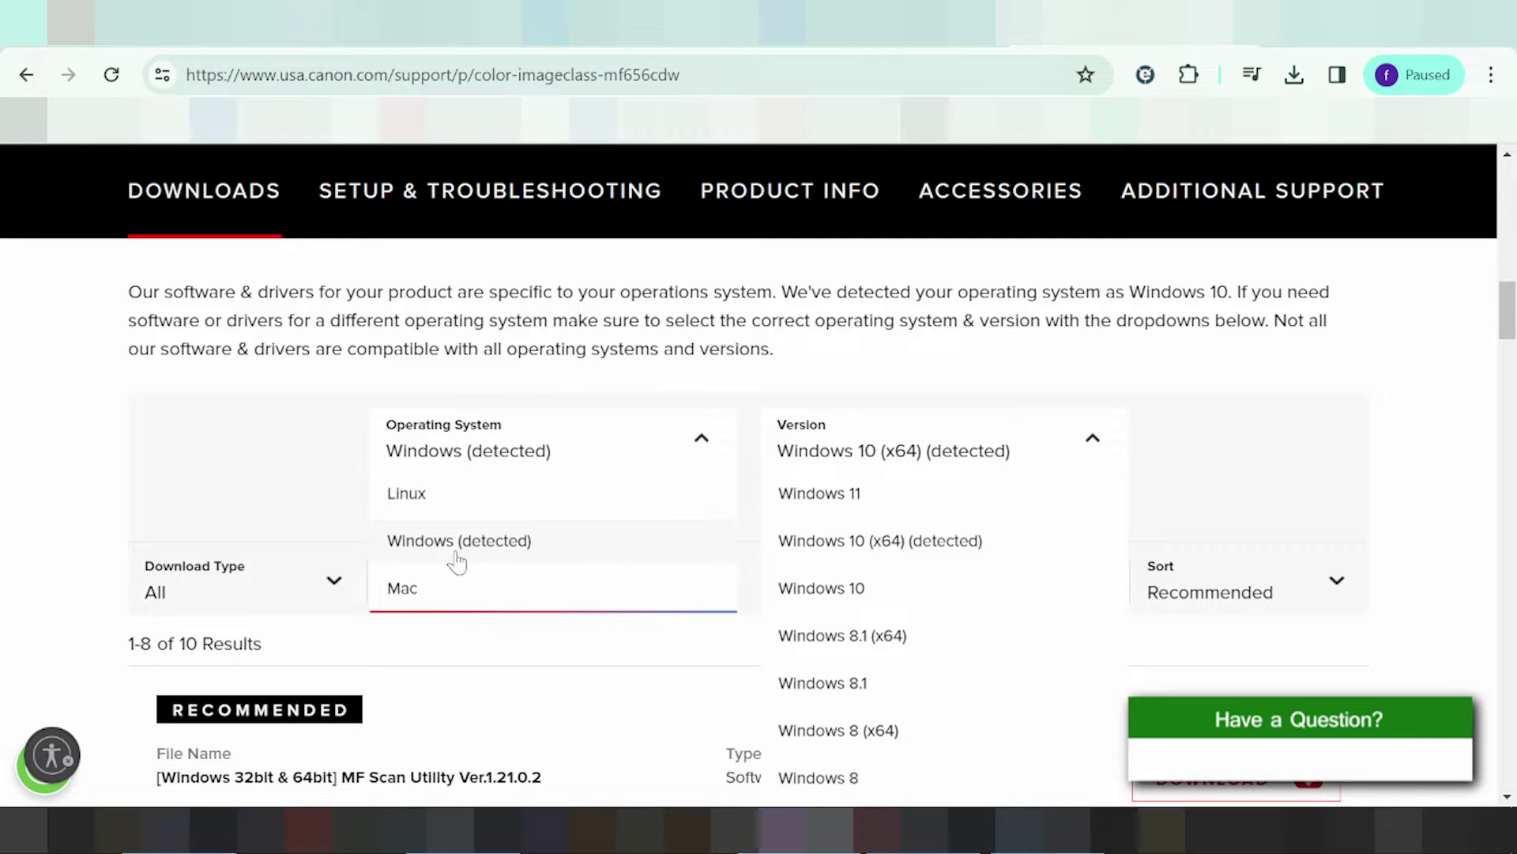
click(399, 587)
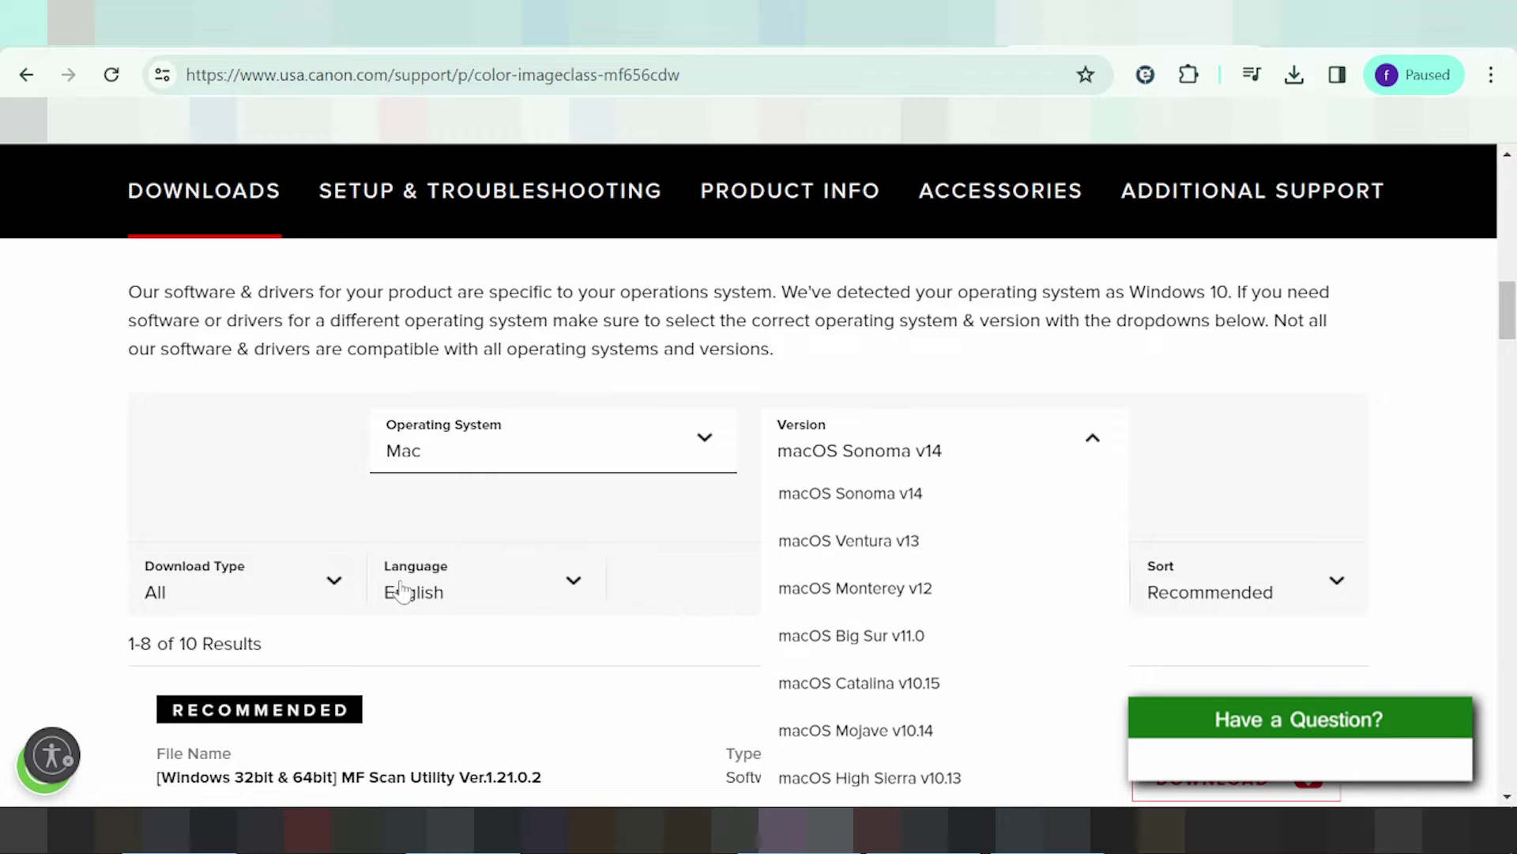
scroll(849, 477, down, 6)
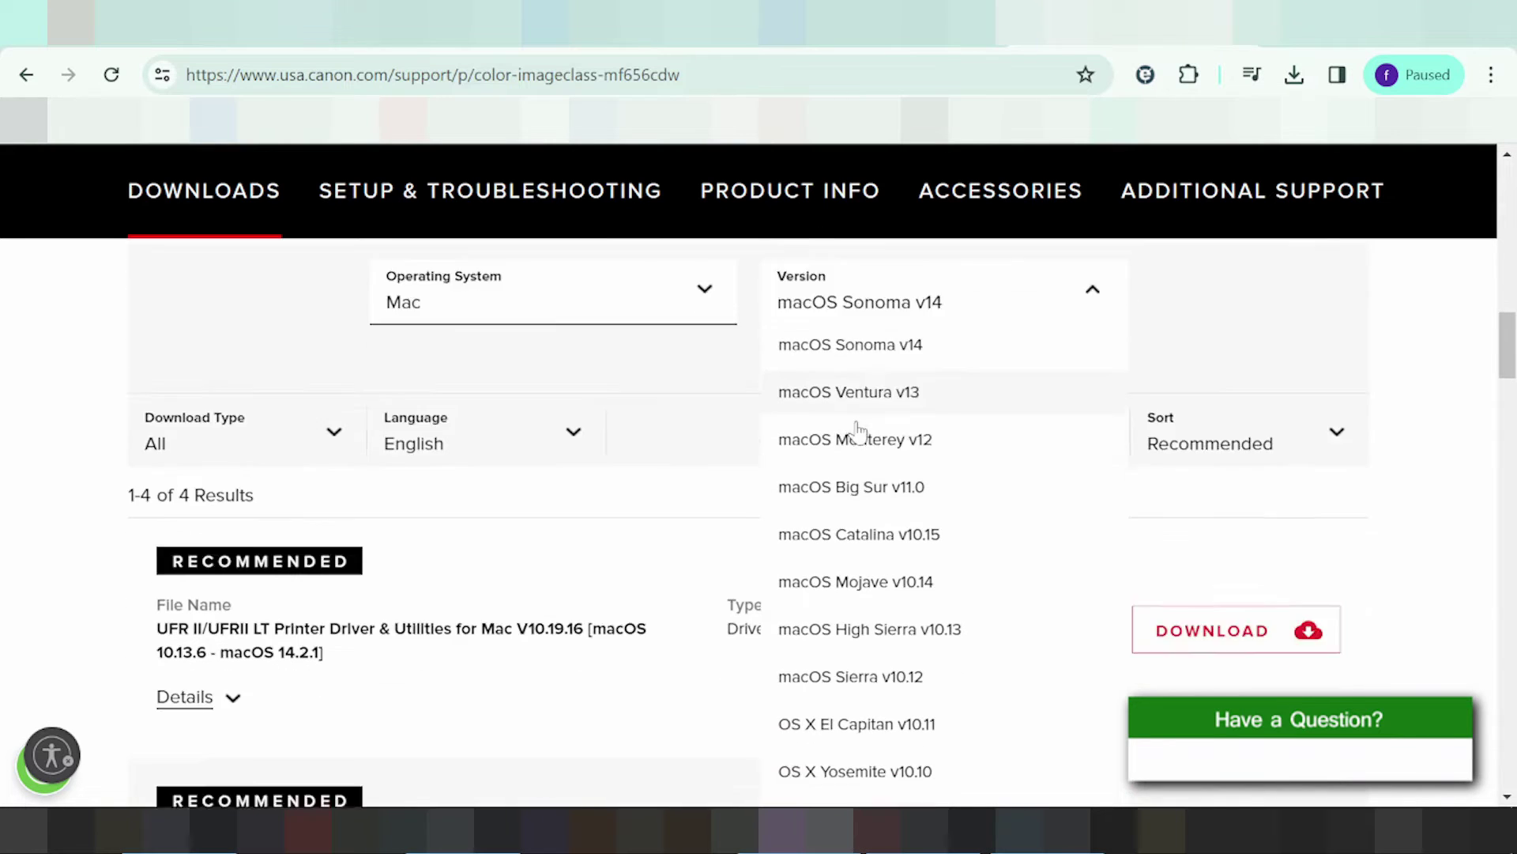
scroll(870, 512, down, 2)
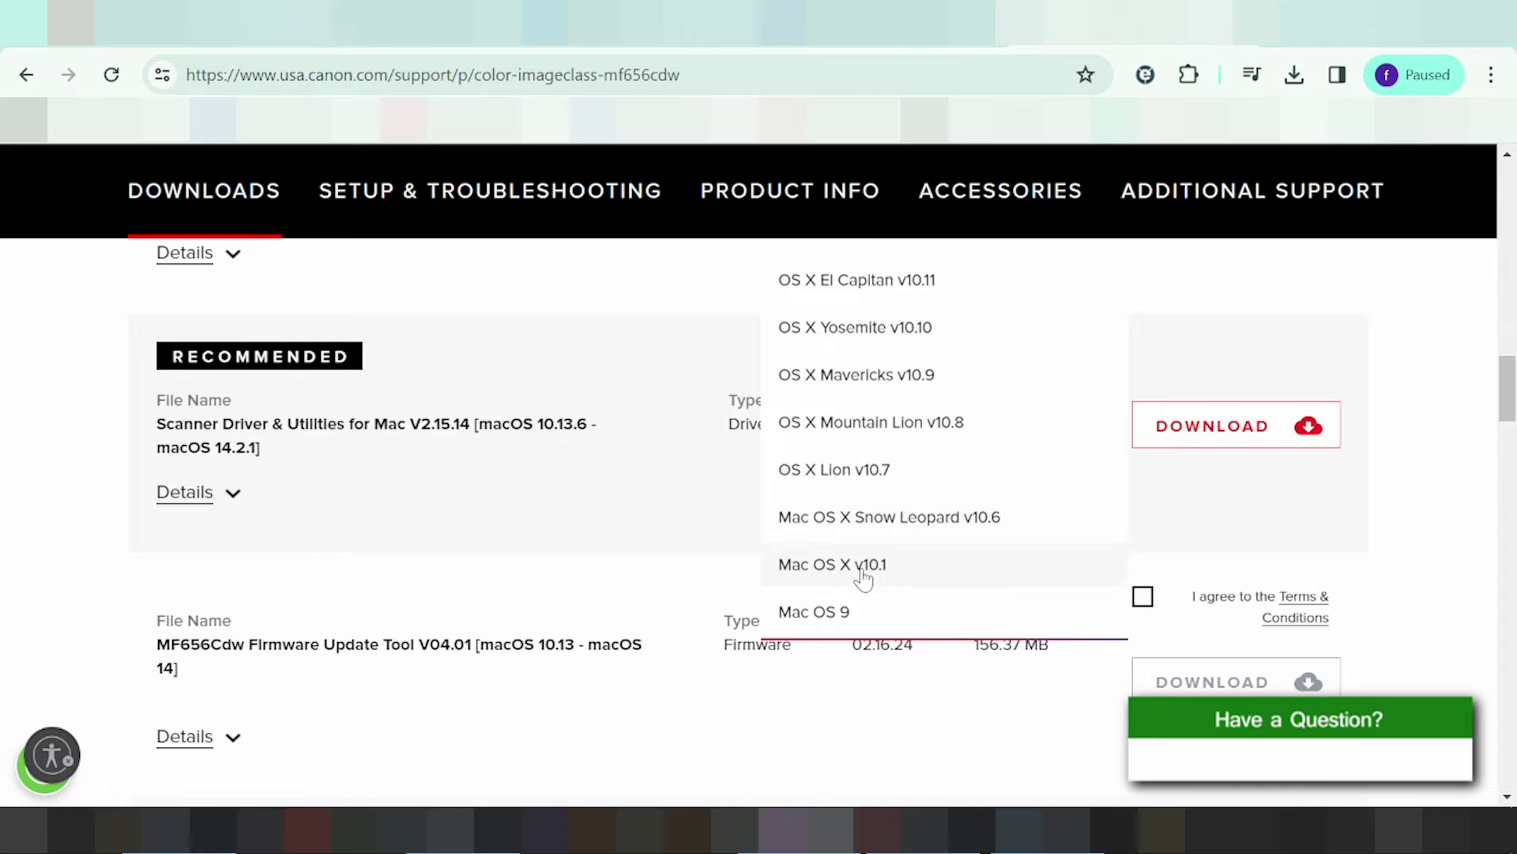
scroll(869, 538, up, 6)
scroll(569, 411, up, 2)
click(430, 452)
click(417, 496)
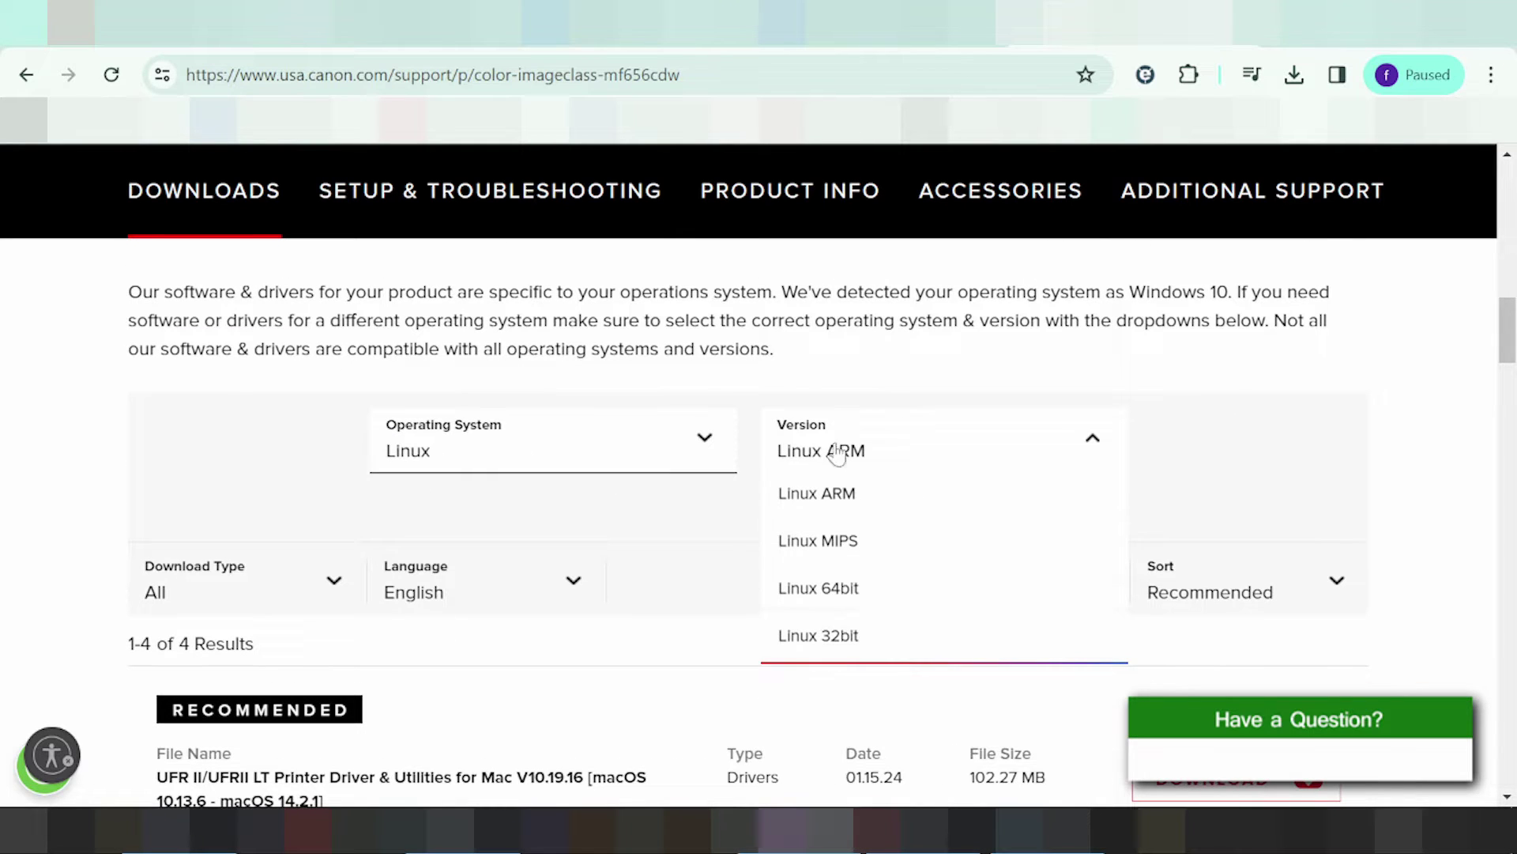
click(569, 465)
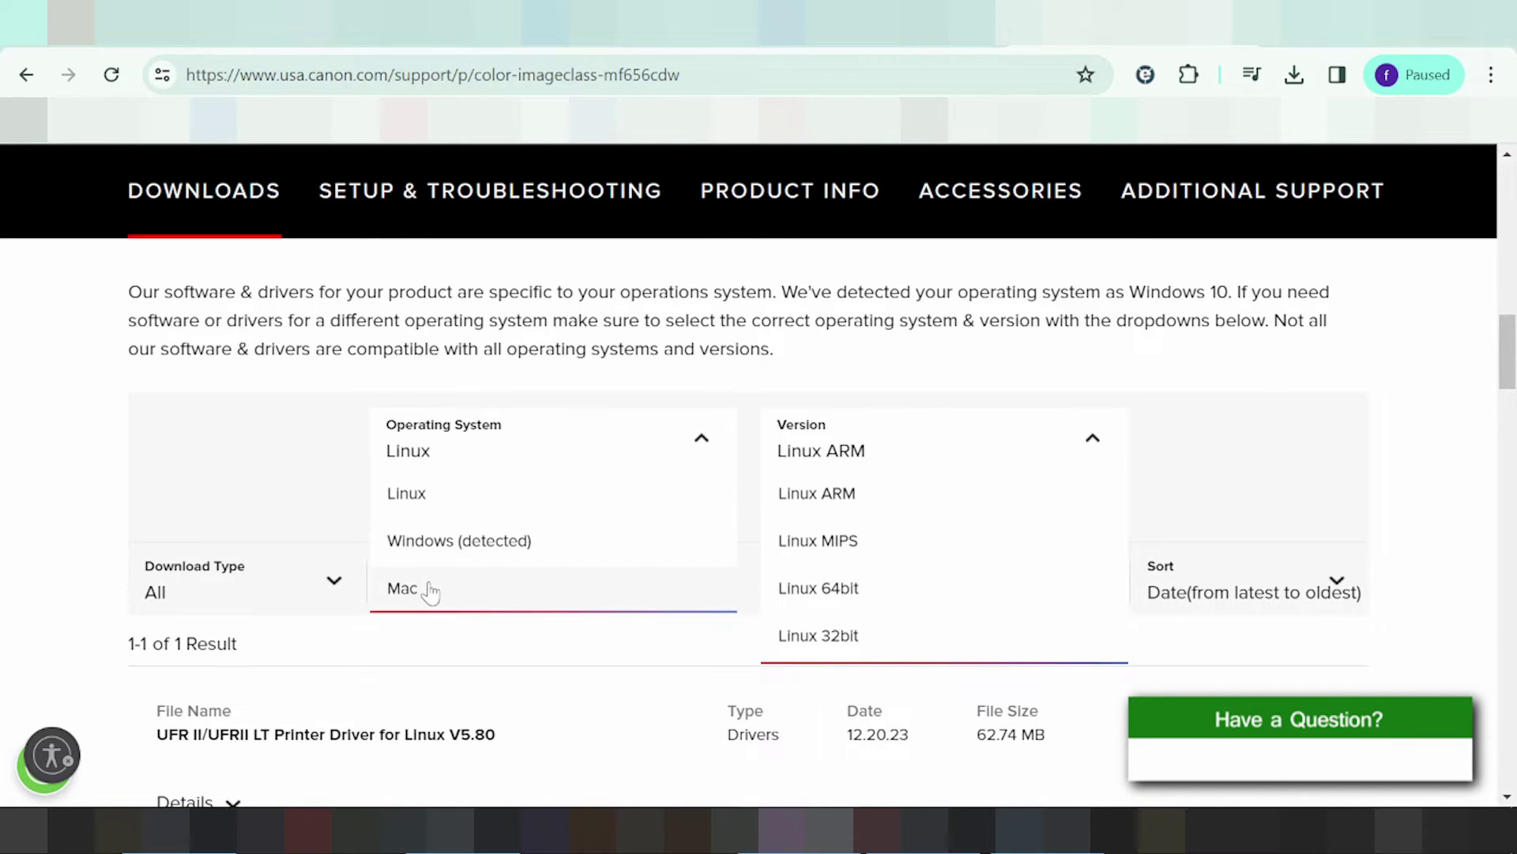
click(415, 545)
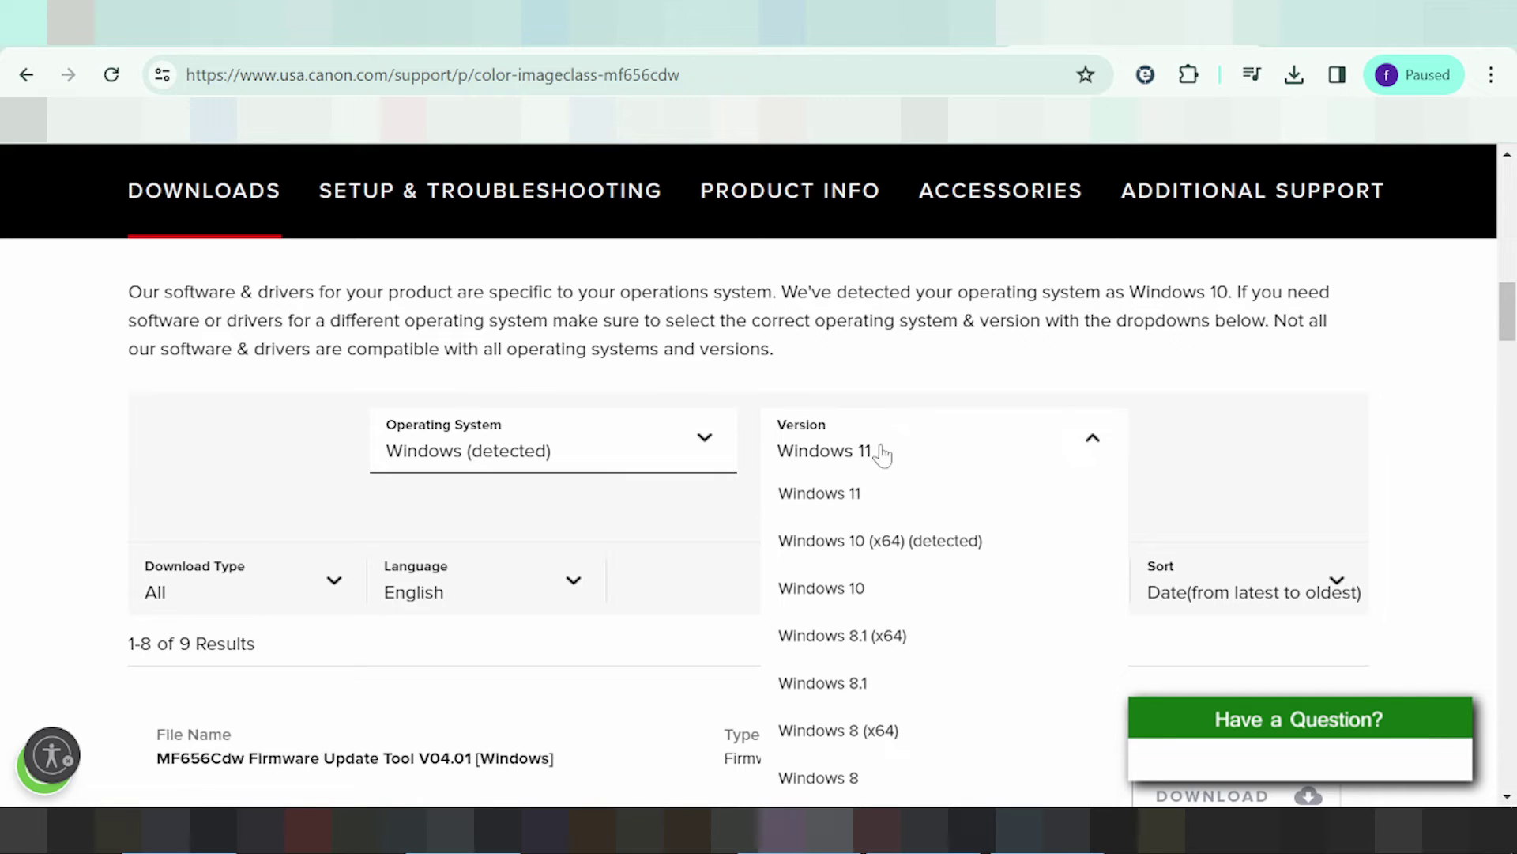
click(851, 496)
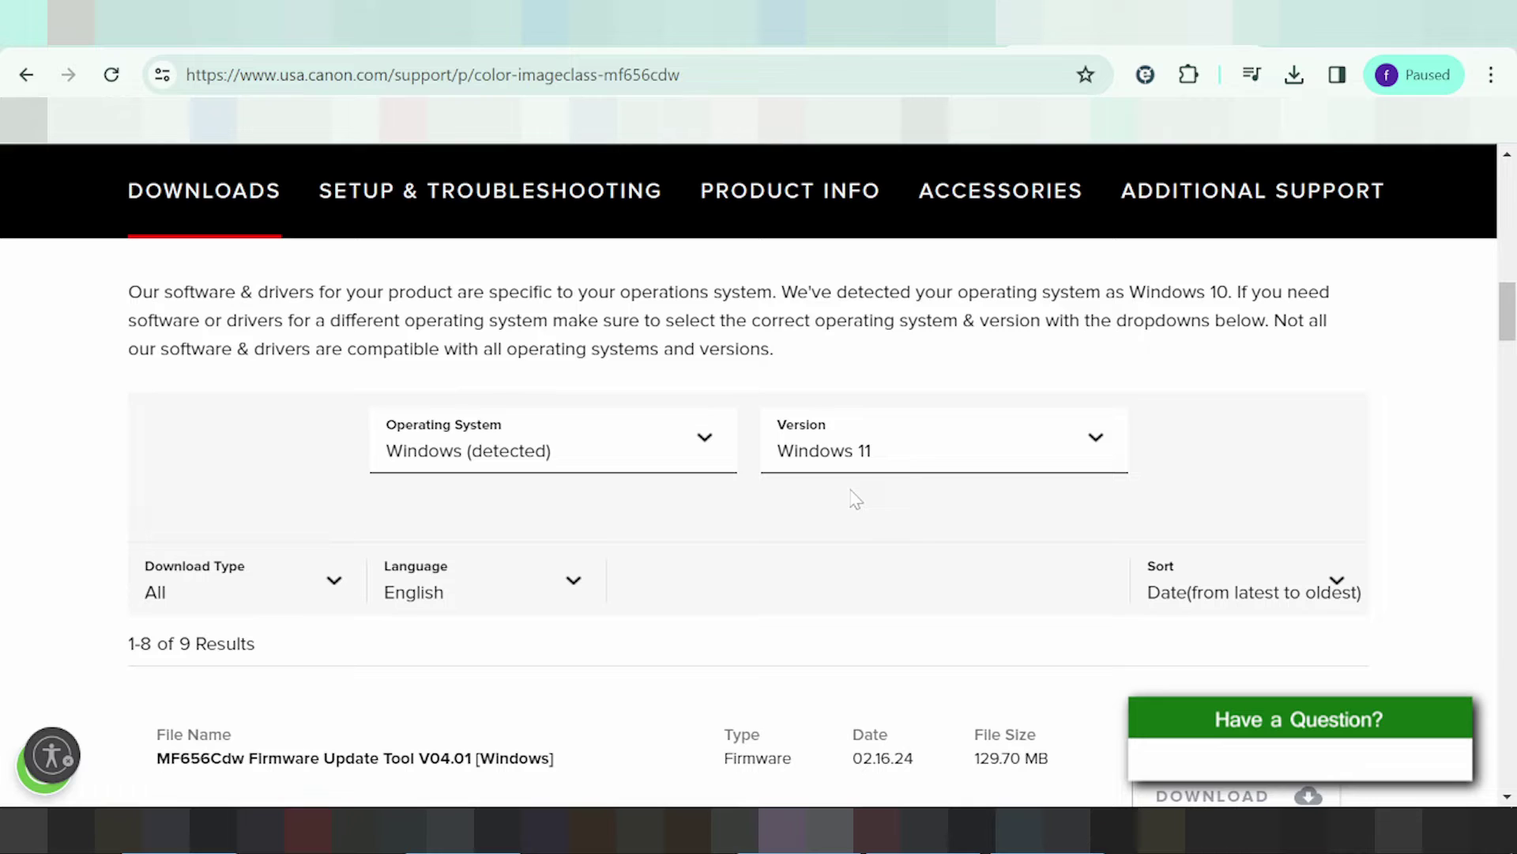
scroll(911, 430, down, 1)
scroll(920, 416, down, 1)
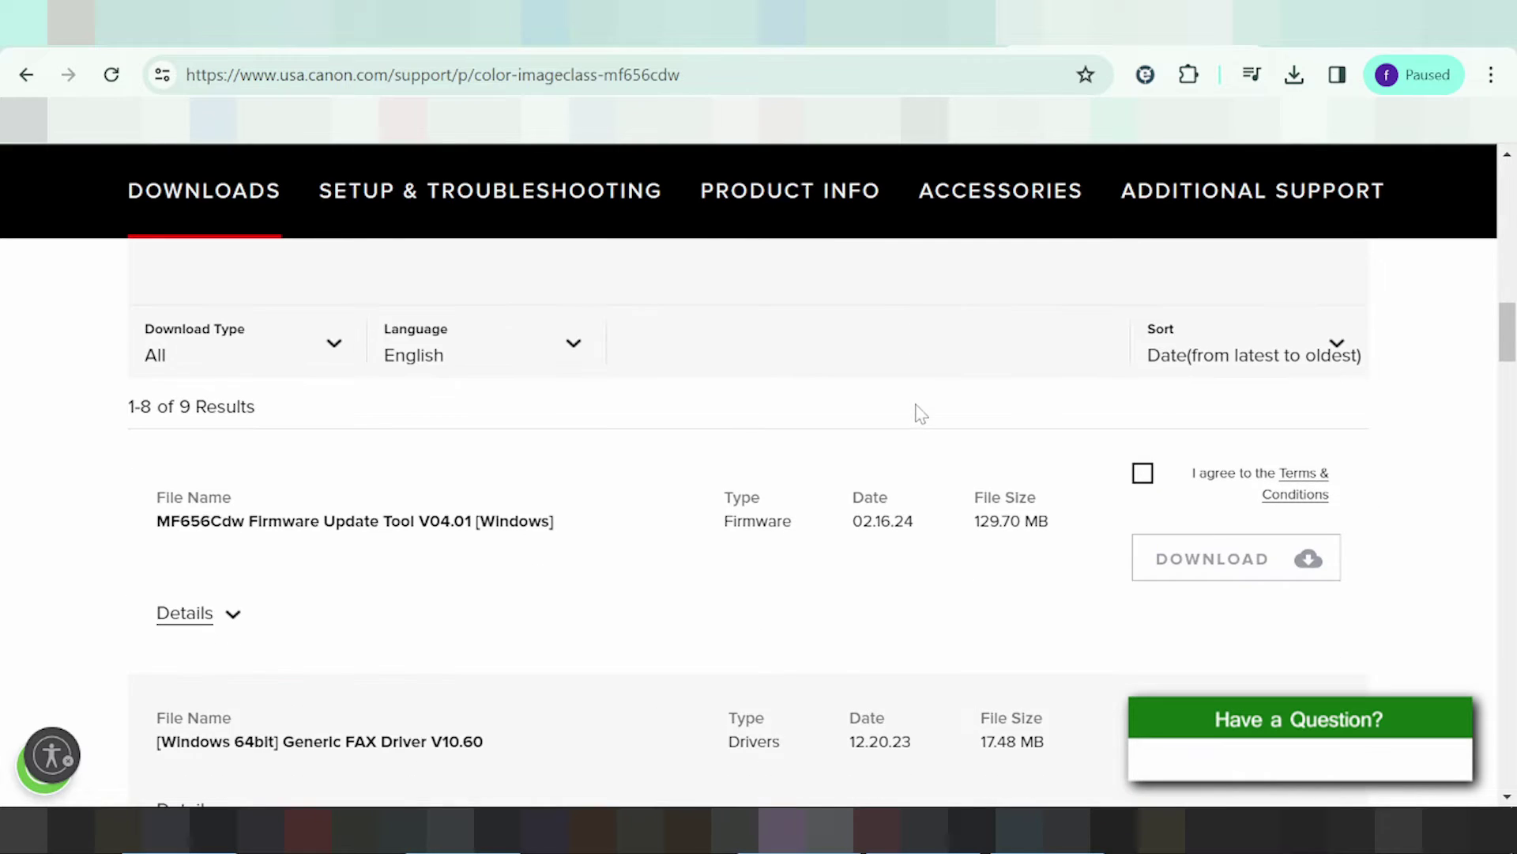
scroll(915, 407, down, 1)
scroll(893, 411, down, 5)
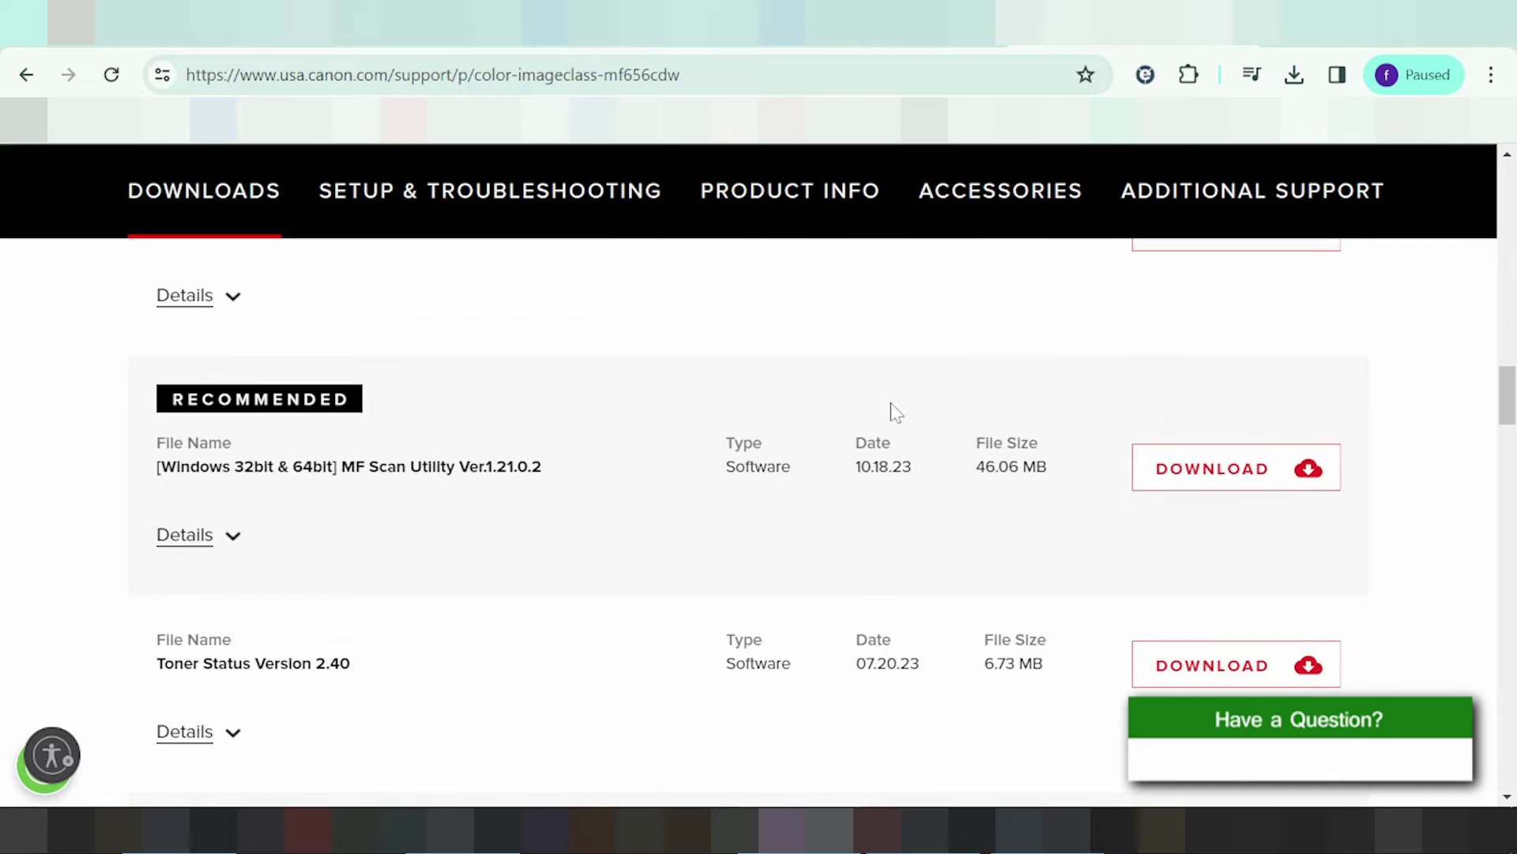
scroll(896, 411, down, 4)
scroll(316, 526, up, 10)
scroll(329, 518, up, 2)
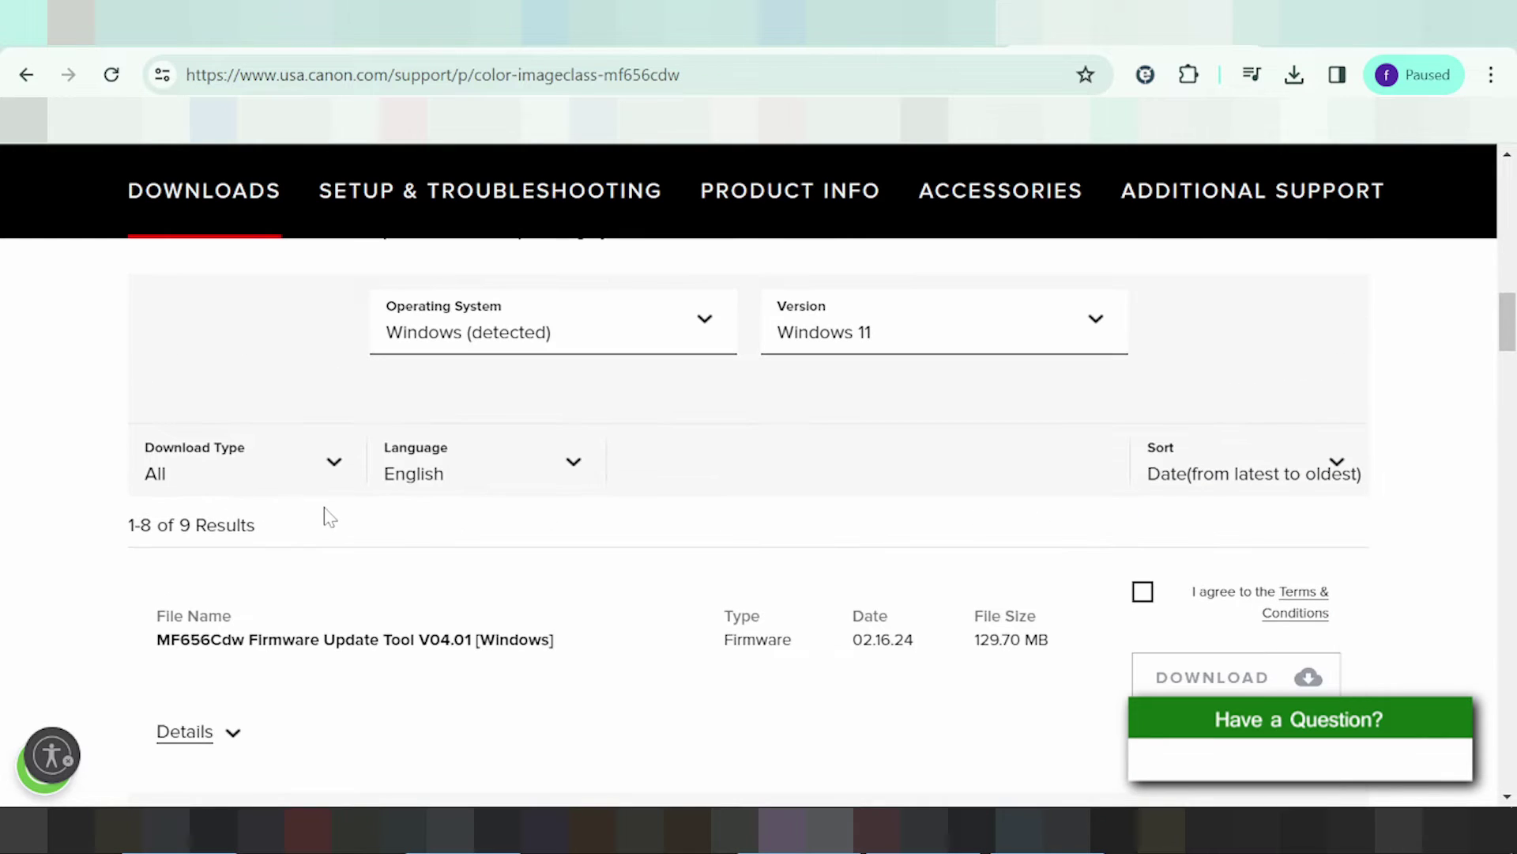
Set the Version filter to Windows 10 (x64) (detected), then collapse and re-expand Software & Drivers
click(858, 324)
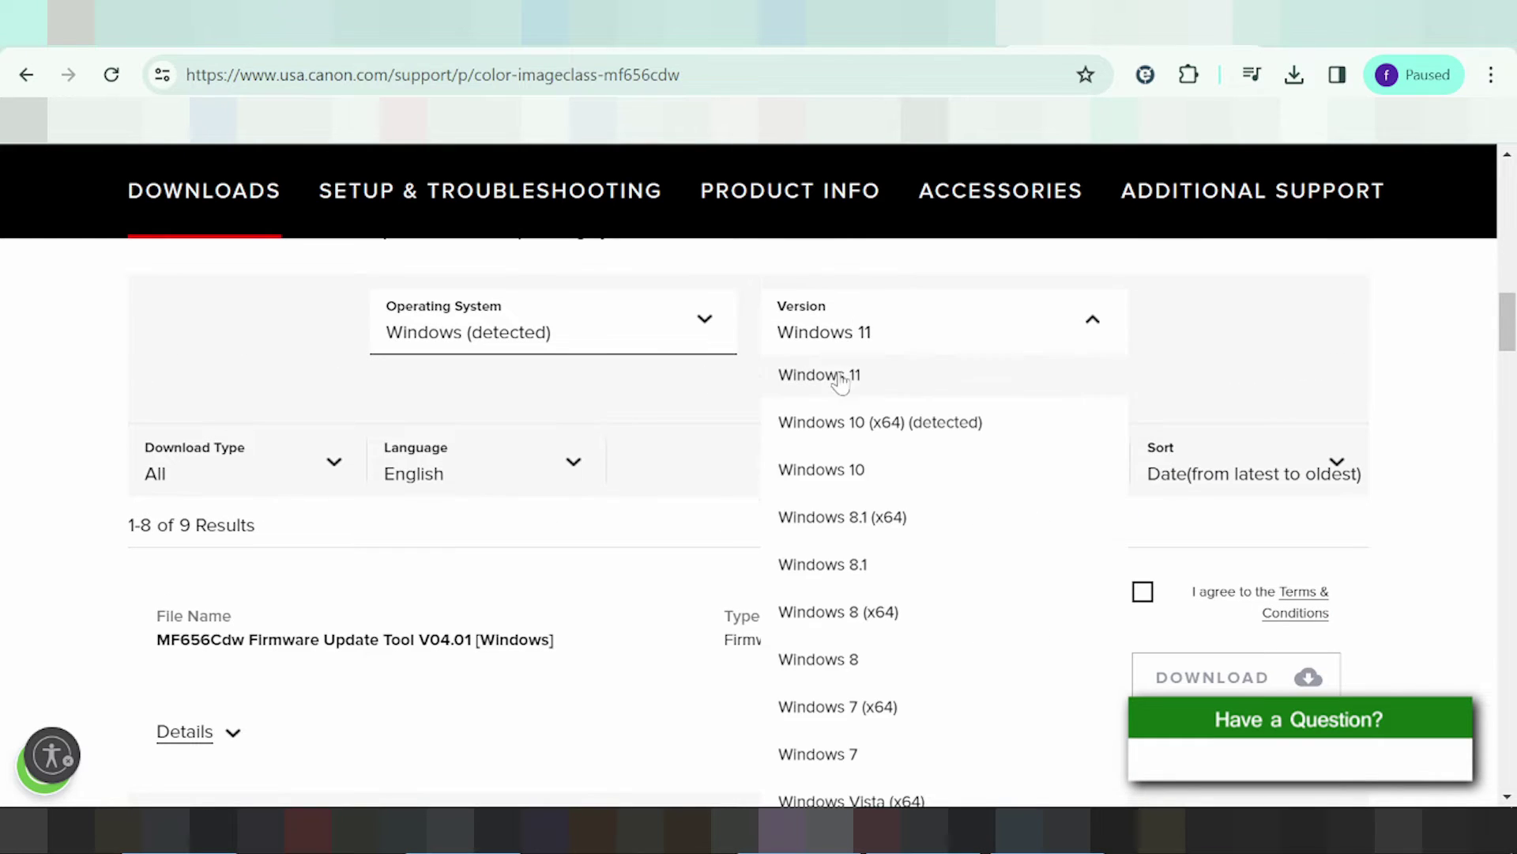
click(840, 421)
scroll(790, 434, down, 8)
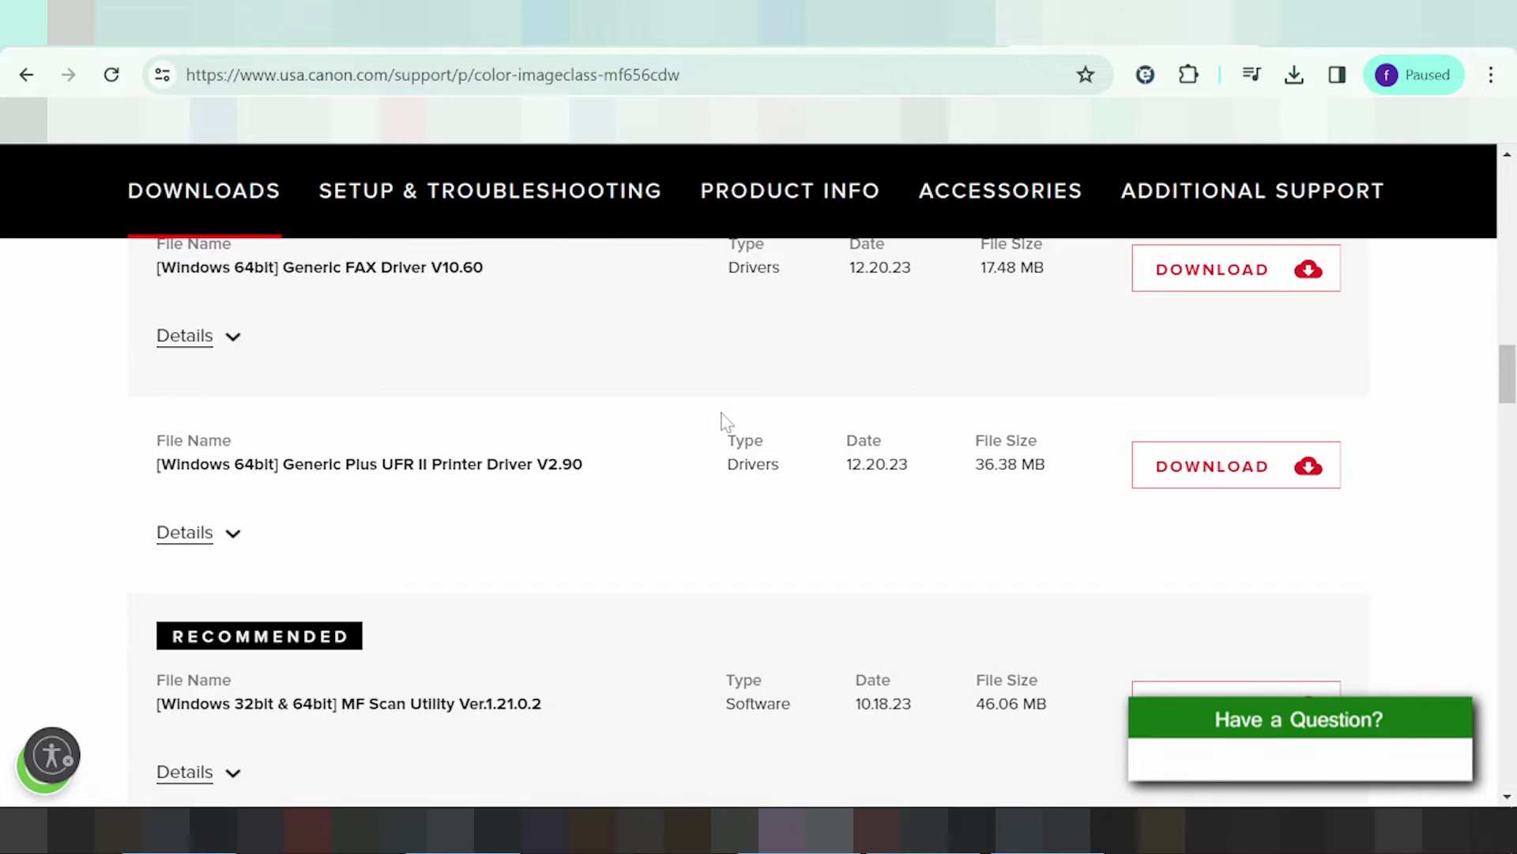
scroll(763, 390, up, 10)
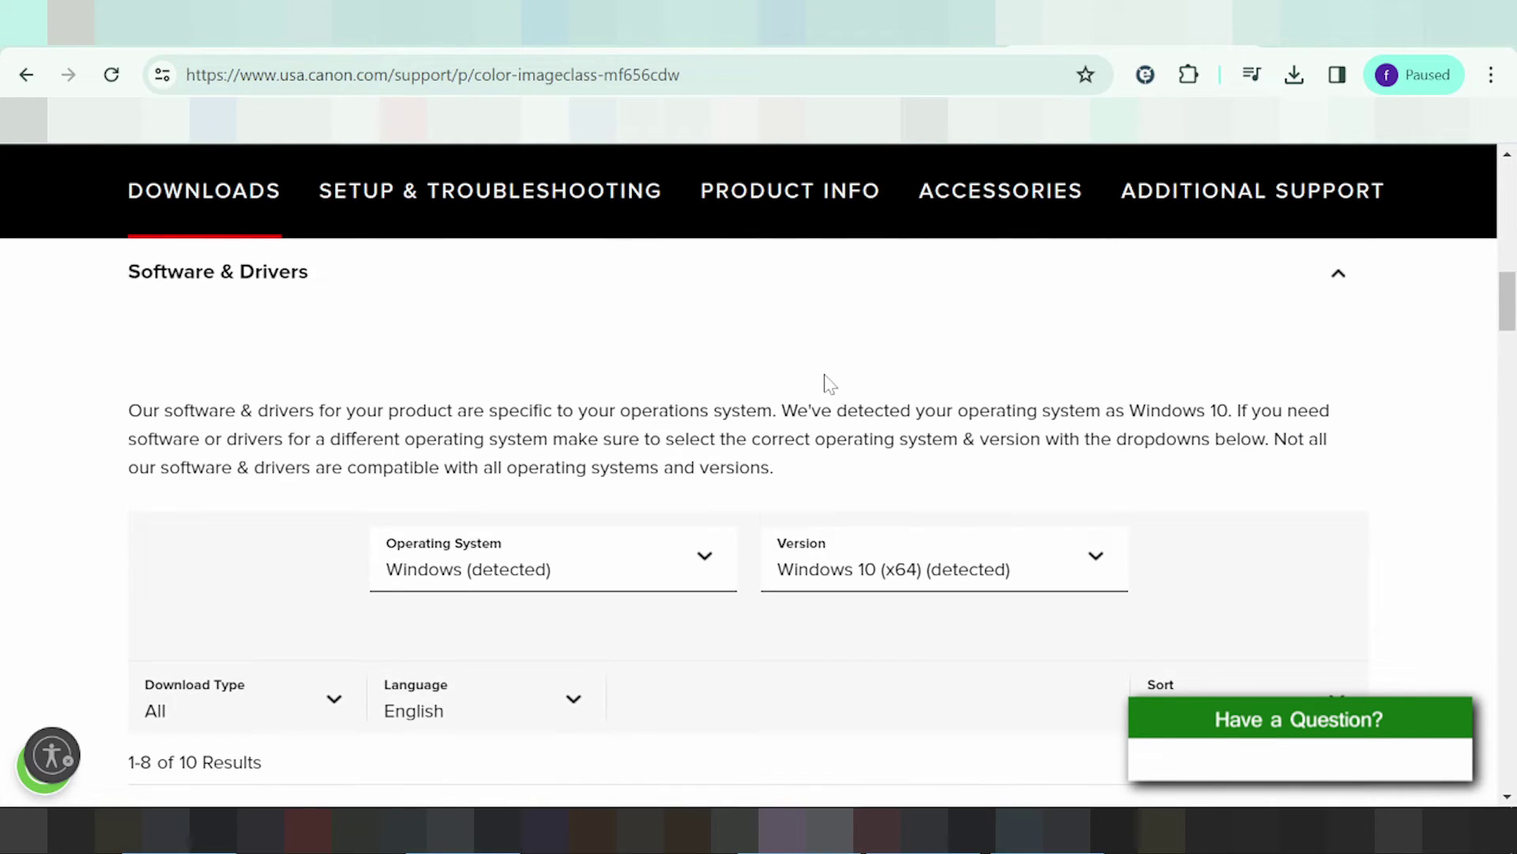
scroll(829, 384, down, 2)
scroll(875, 413, up, 3)
click(1000, 382)
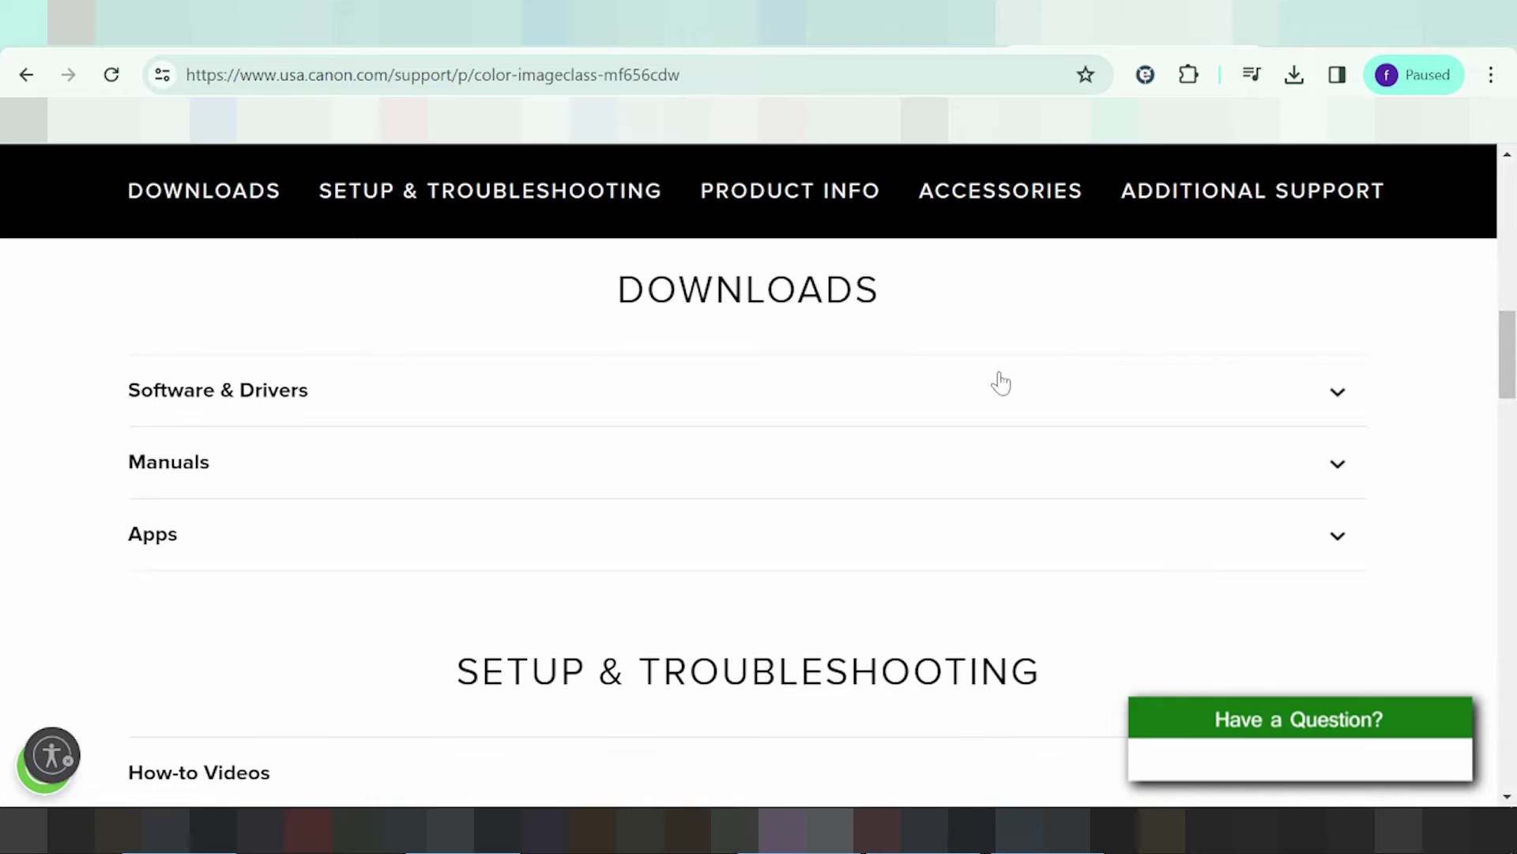
click(993, 386)
scroll(890, 369, down, 5)
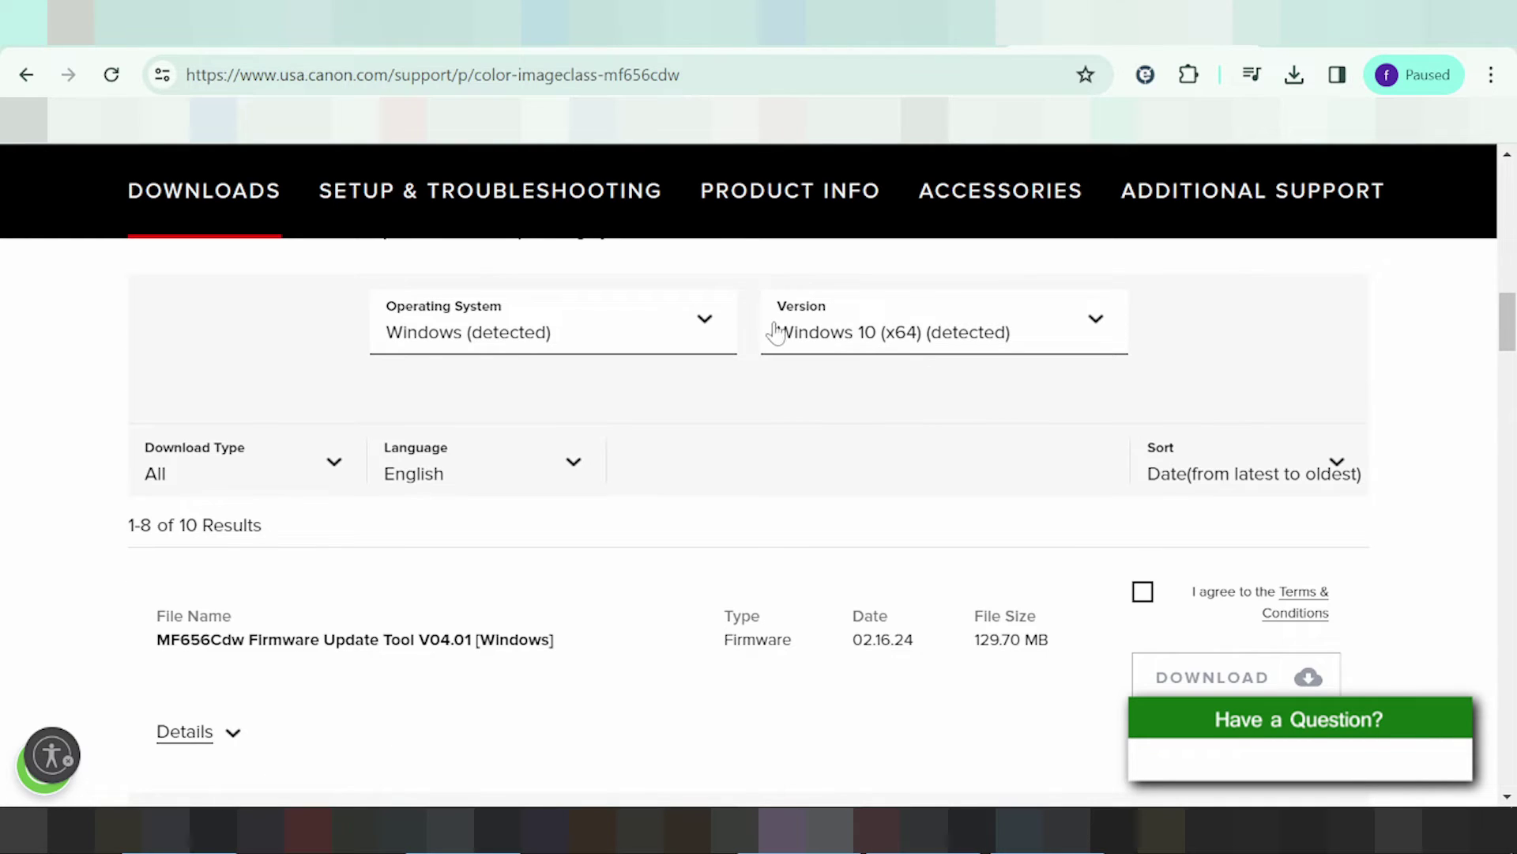
Switch the Version filter back to Windows 11
scroll(1144, 445, down, 3)
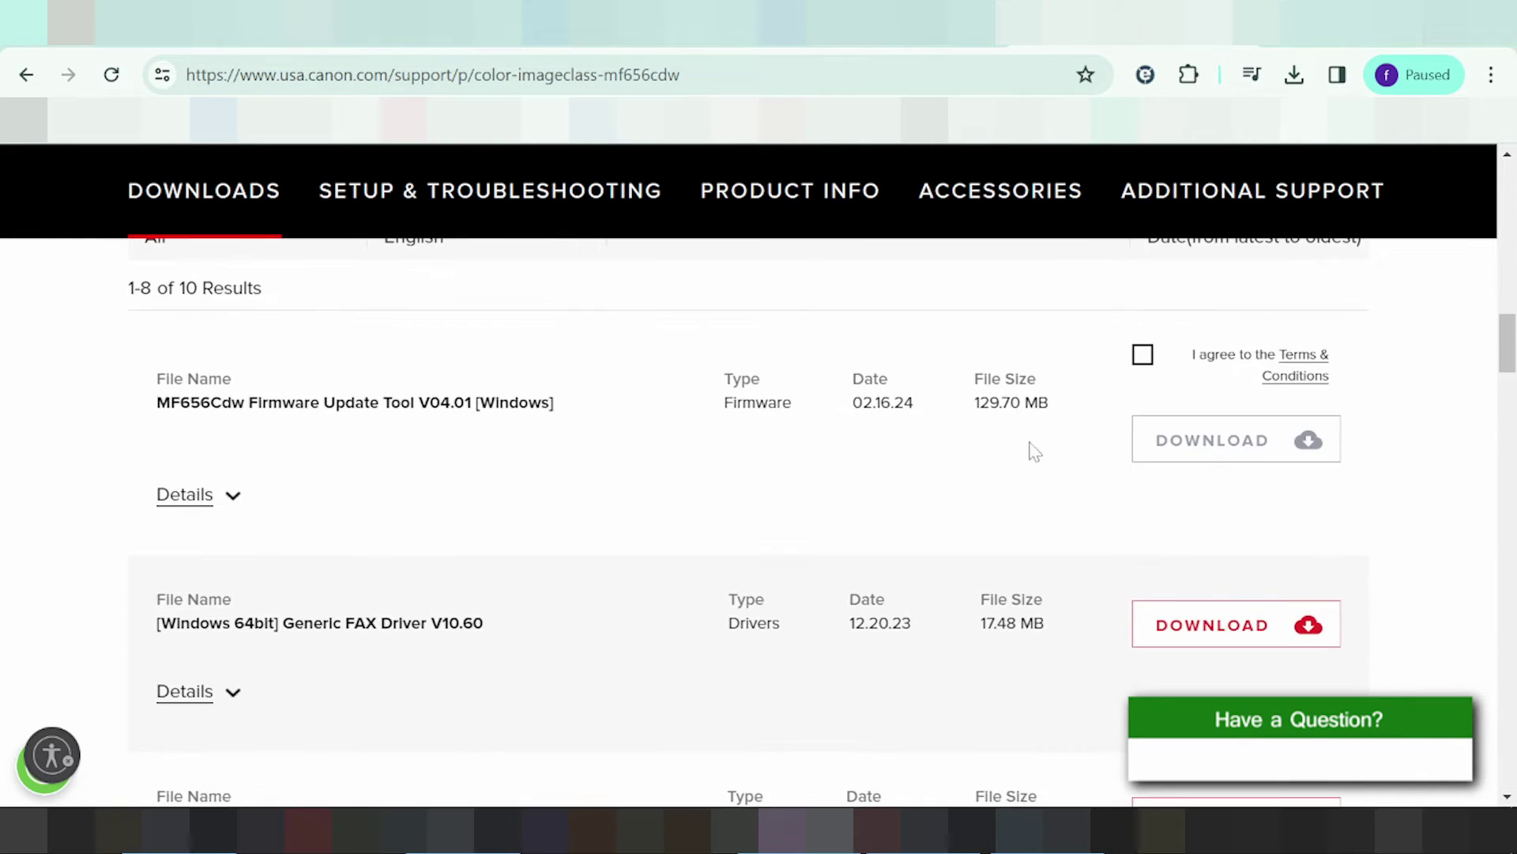
scroll(1051, 441, up, 4)
click(886, 477)
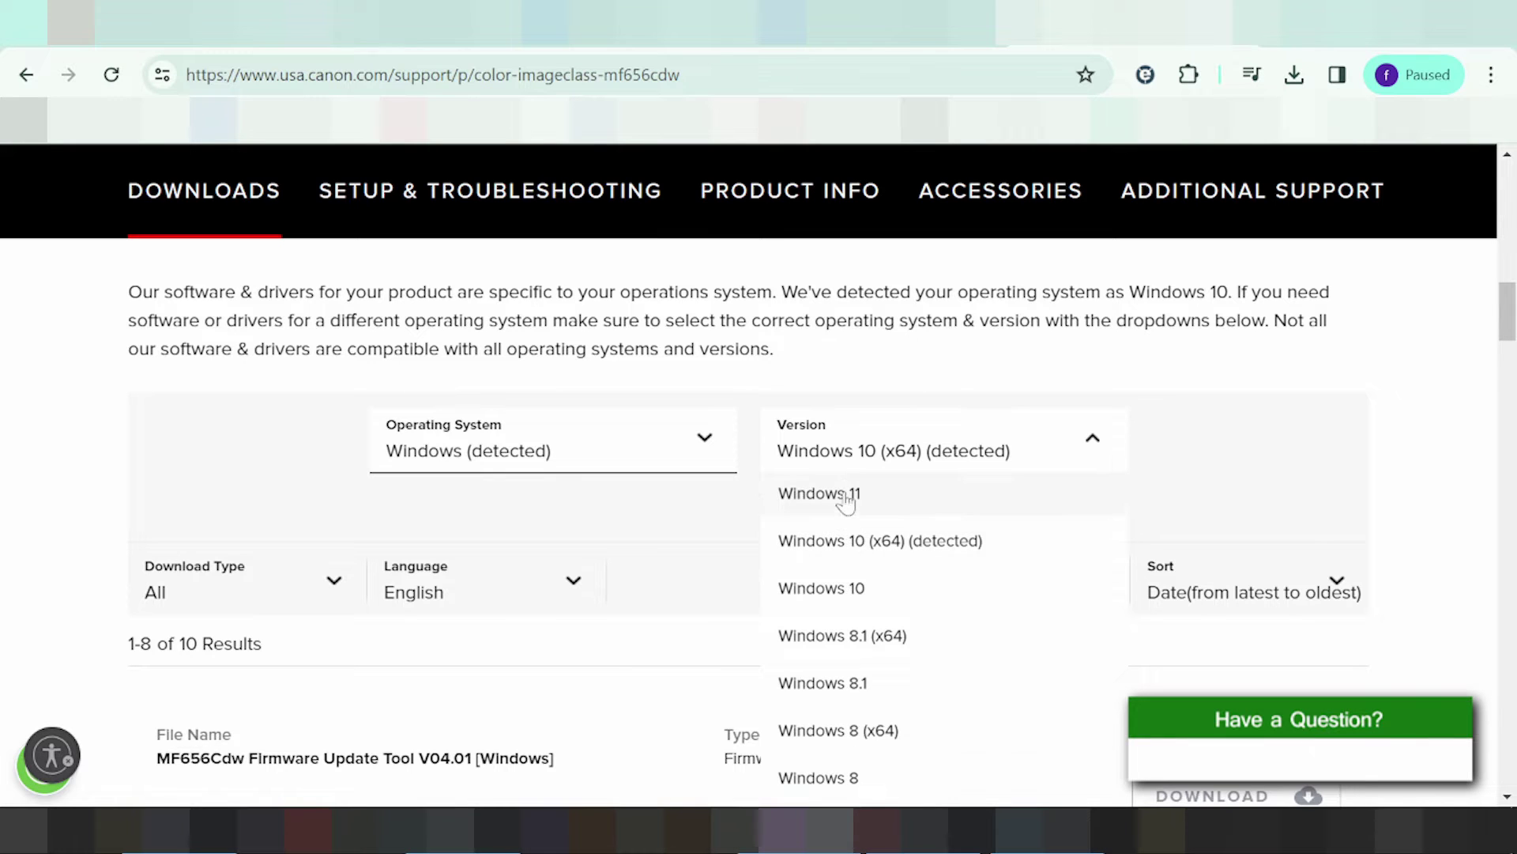
click(842, 494)
Accept the Terms & Conditions for the Firmware Update Tool and scroll down toward Load More
scroll(802, 474, down, 5)
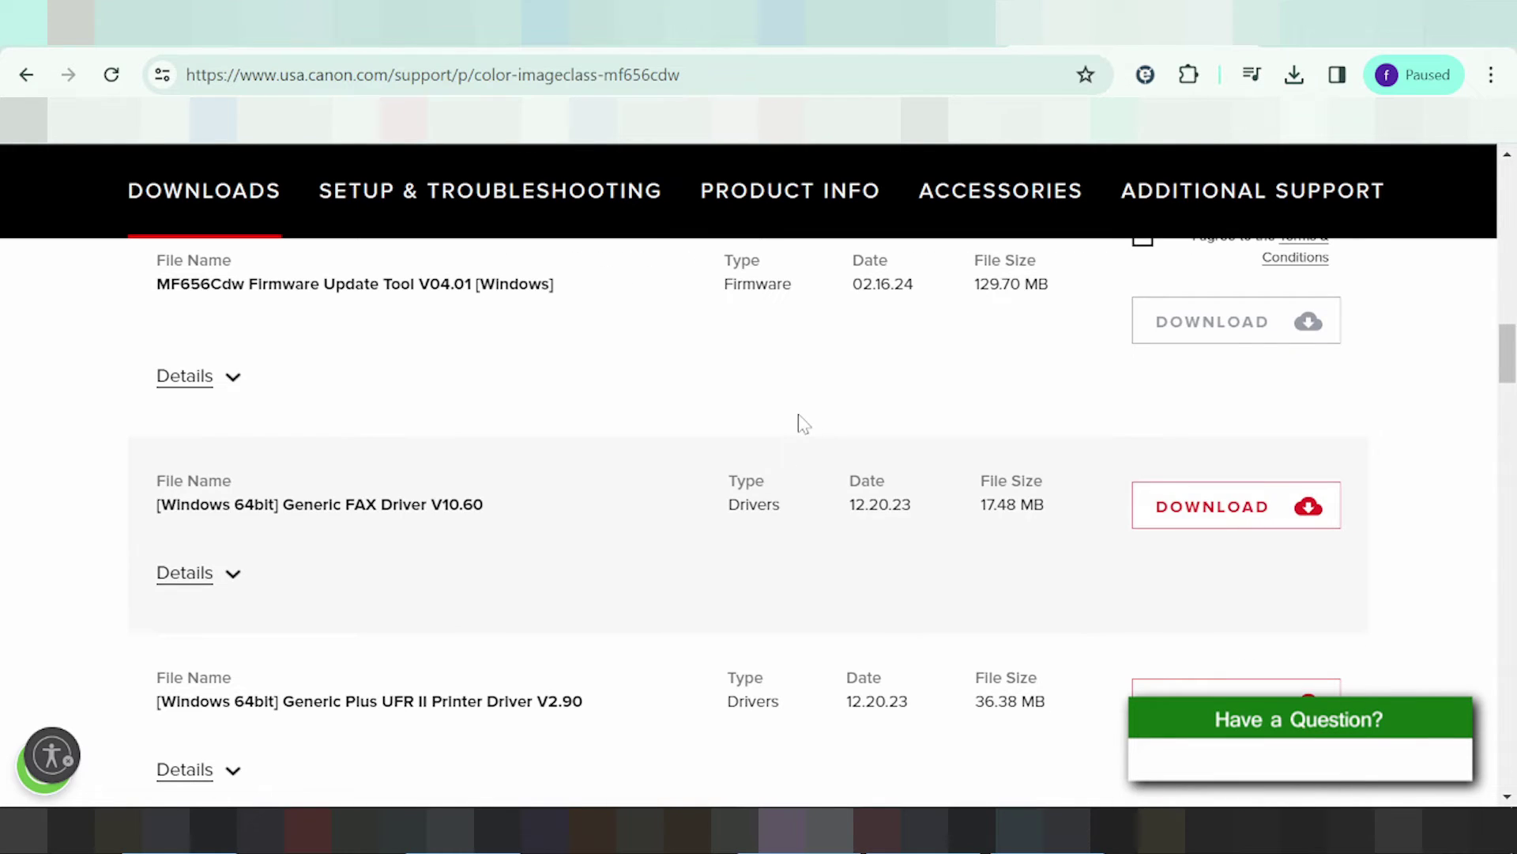
scroll(805, 431, down, 2)
scroll(806, 432, up, 4)
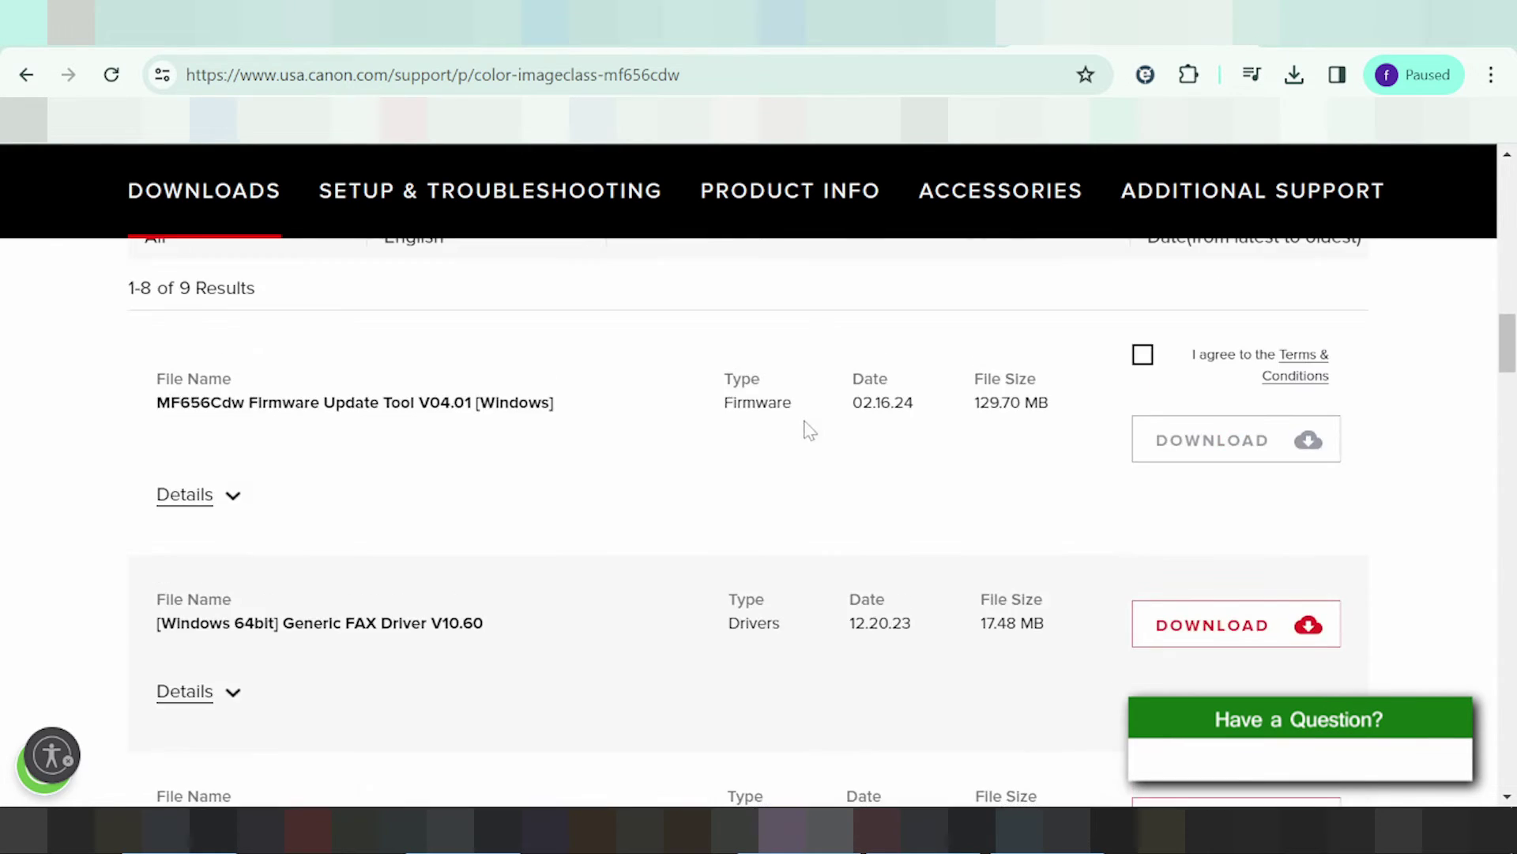
click(1143, 356)
scroll(340, 474, up, 3)
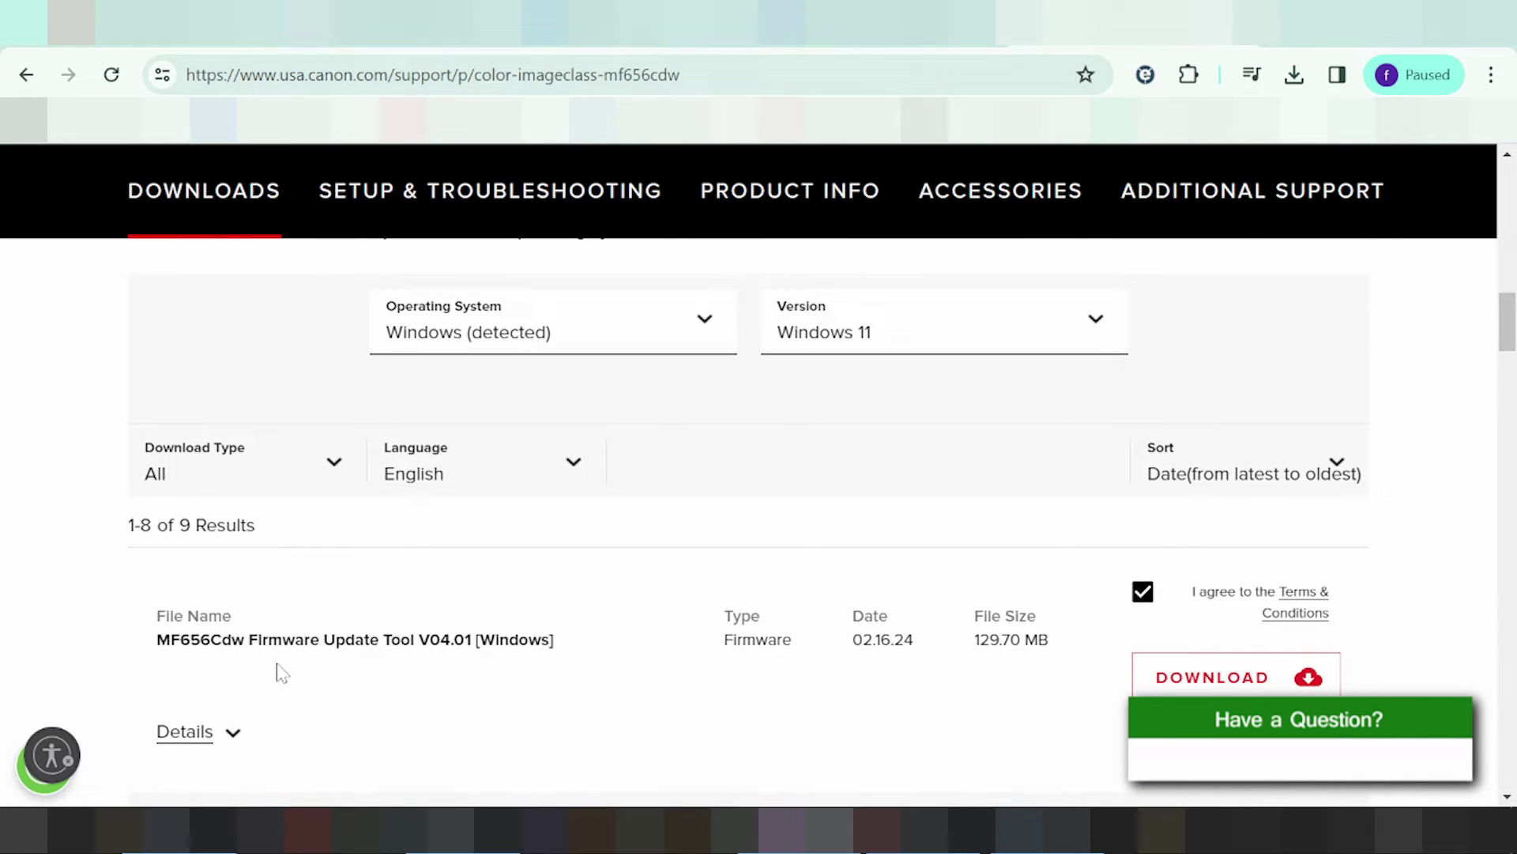
scroll(305, 623, down, 7)
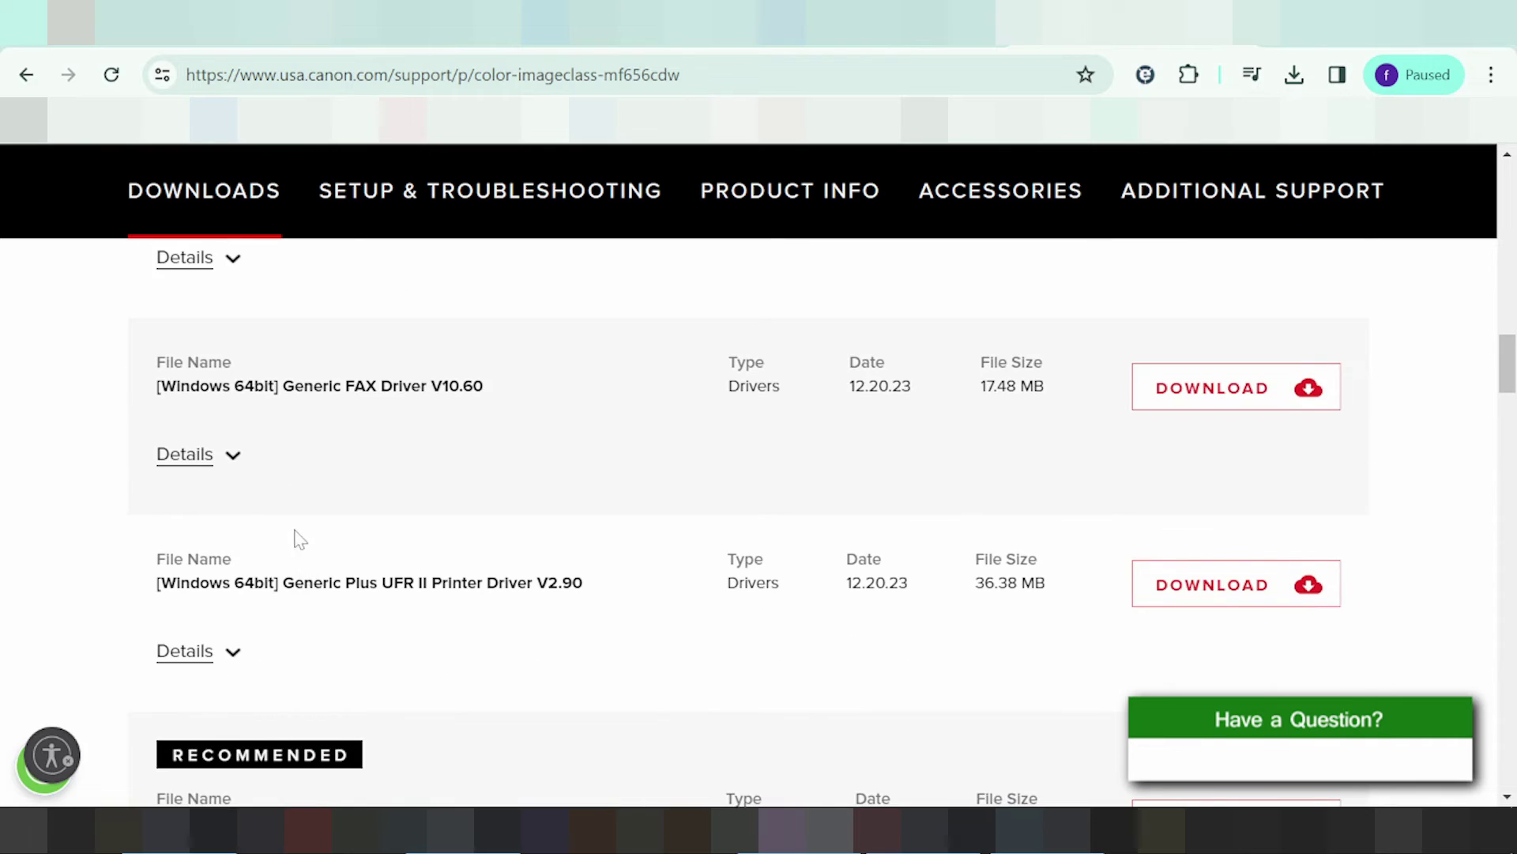
scroll(309, 514, down, 3)
drag(353, 585, 430, 585)
scroll(457, 542, down, 6)
scroll(459, 516, down, 6)
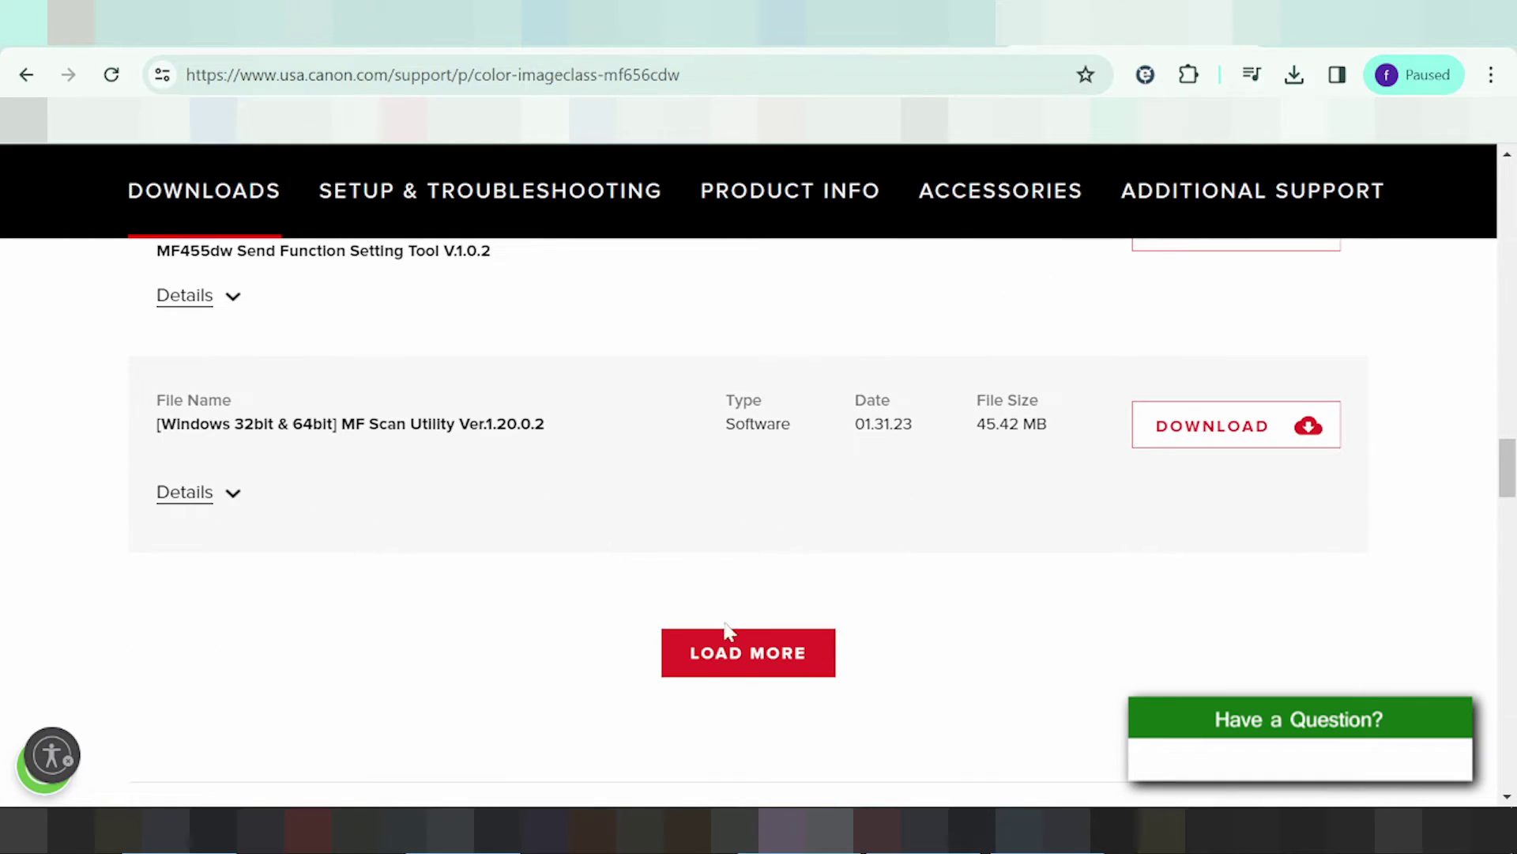
Load more results and scroll through the Windows 11 downloads list
click(727, 651)
scroll(529, 538, down, 2)
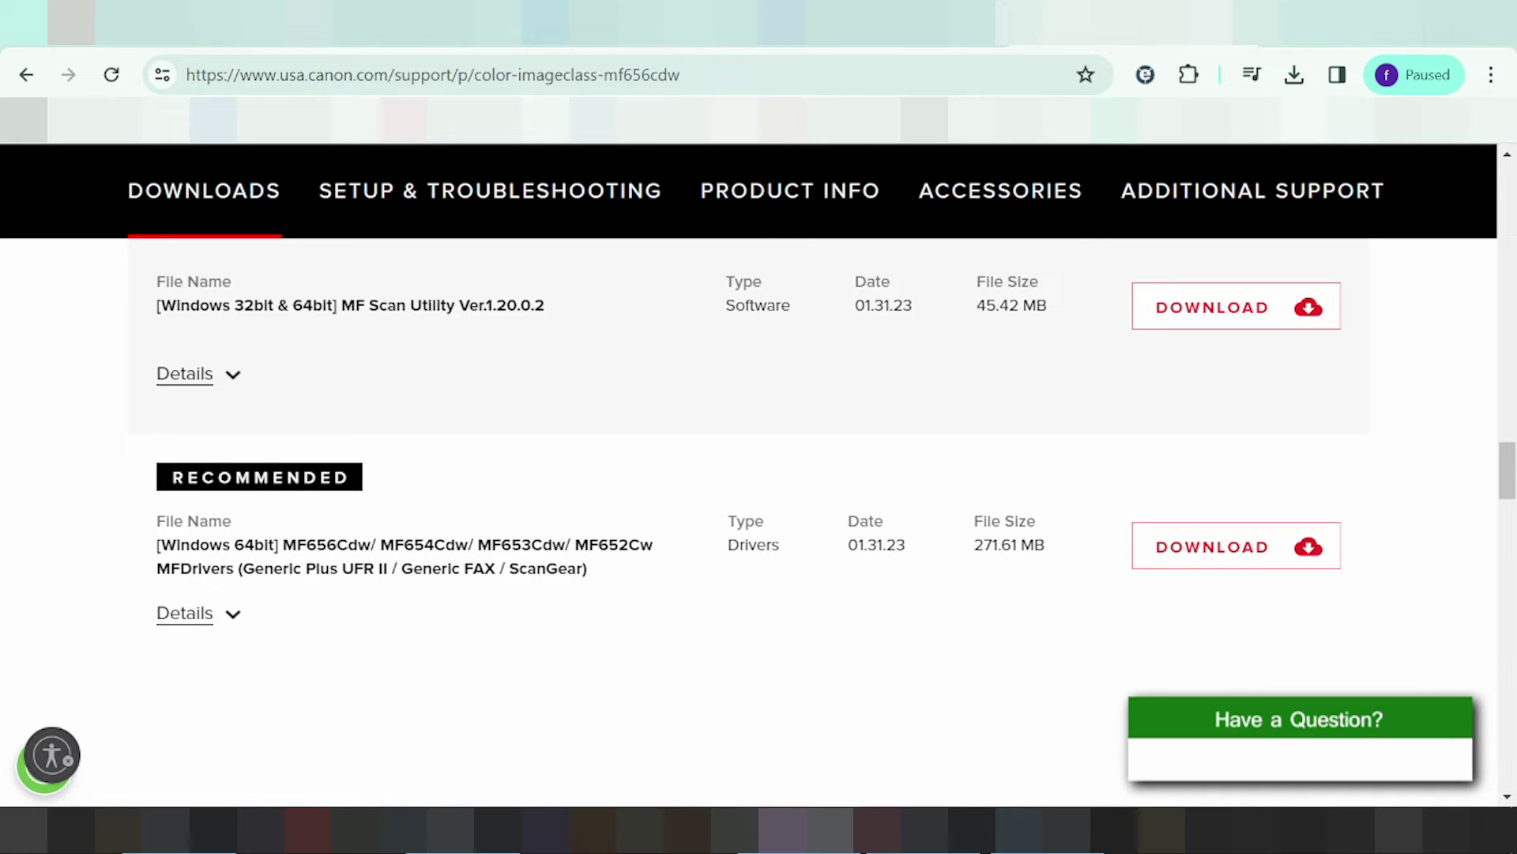
scroll(497, 525, down, 2)
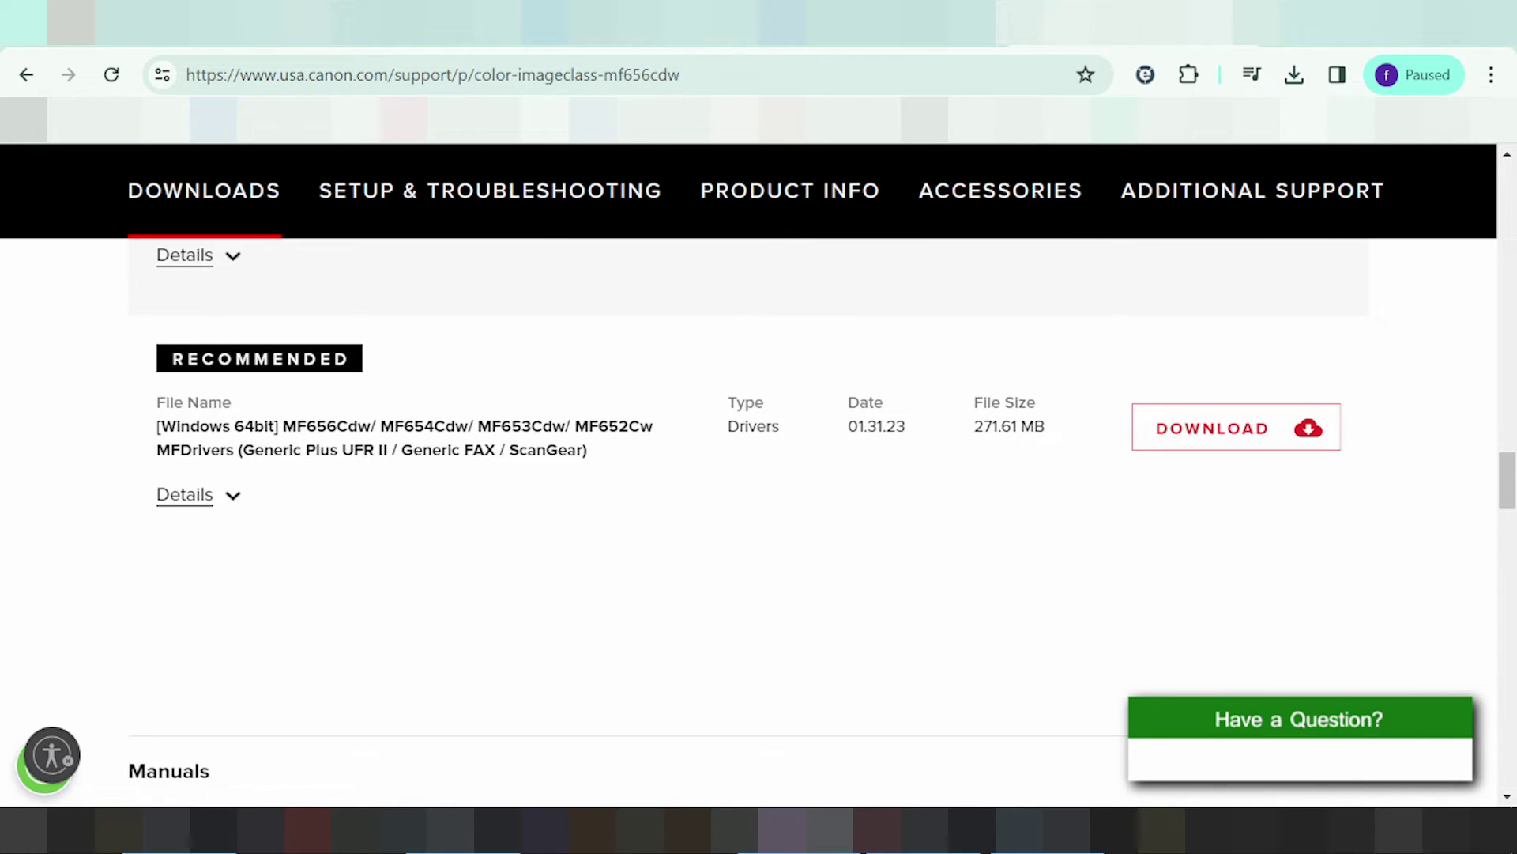
scroll(291, 372, down, 4)
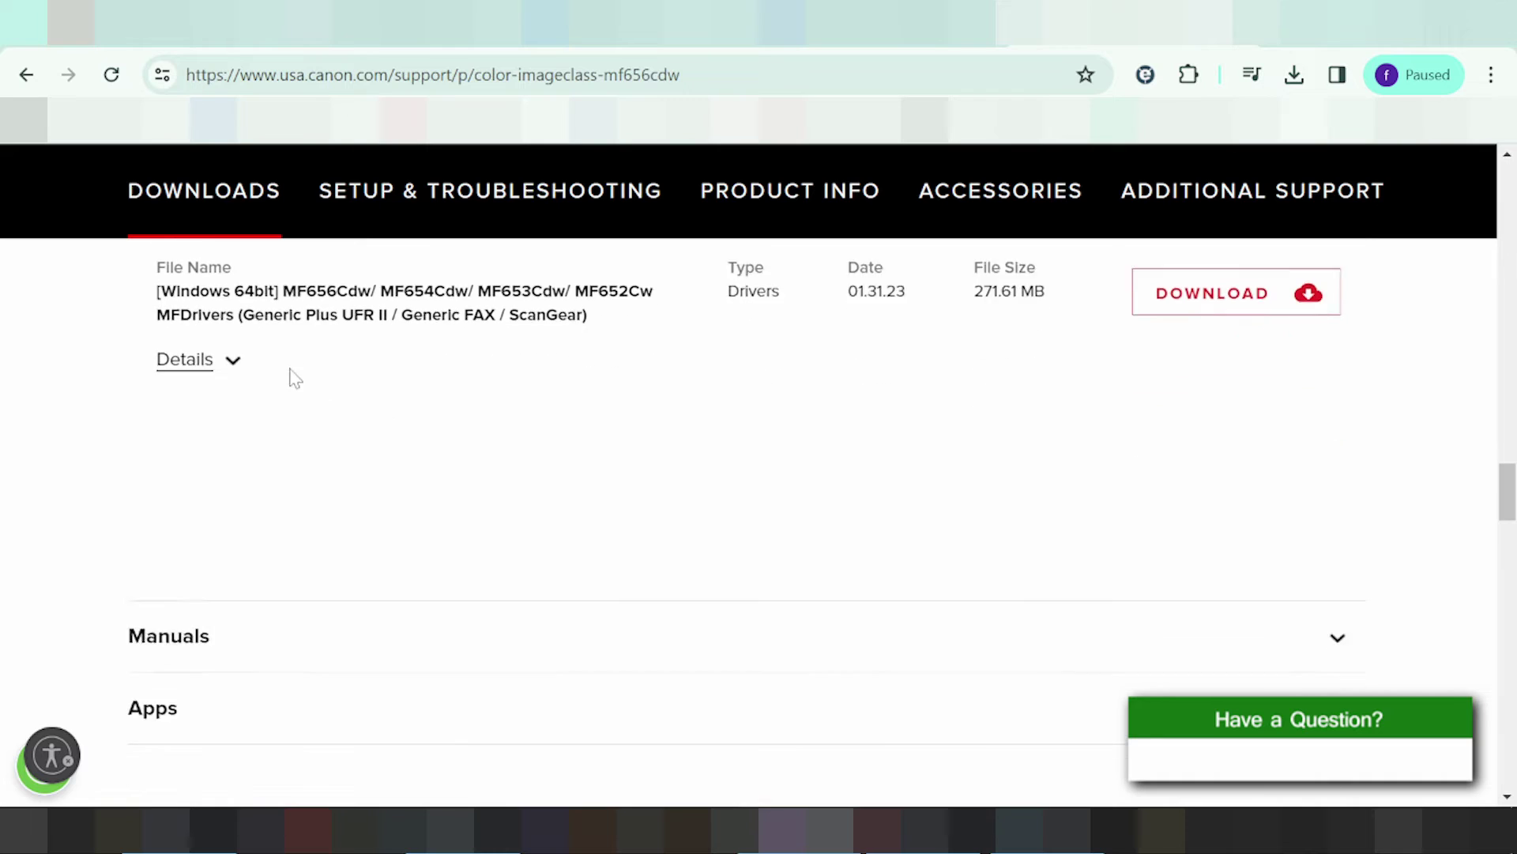
scroll(352, 442, up, 3)
scroll(353, 448, up, 2)
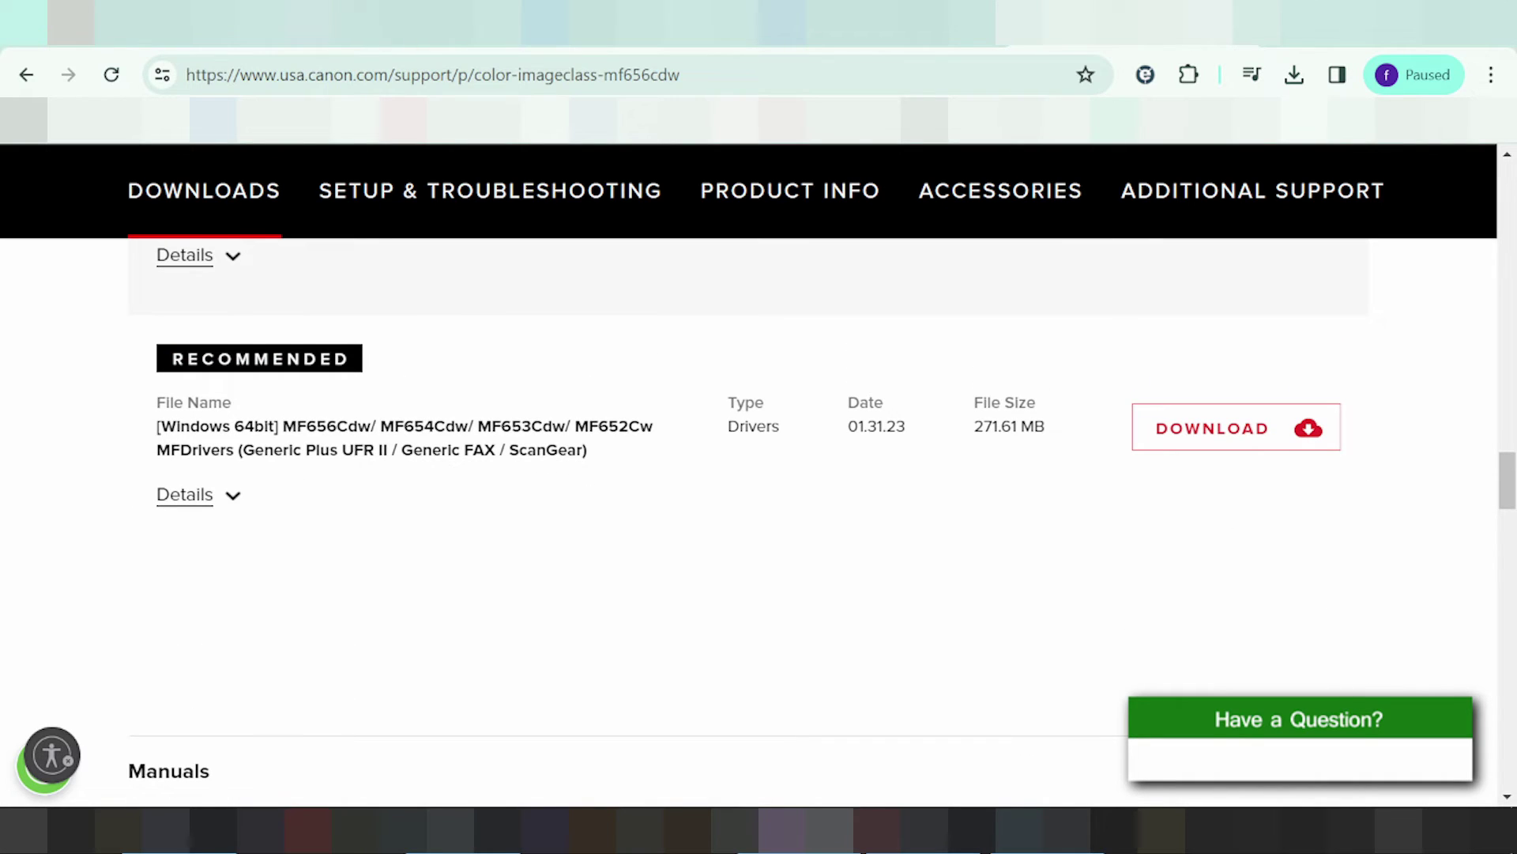
scroll(463, 472, up, 10)
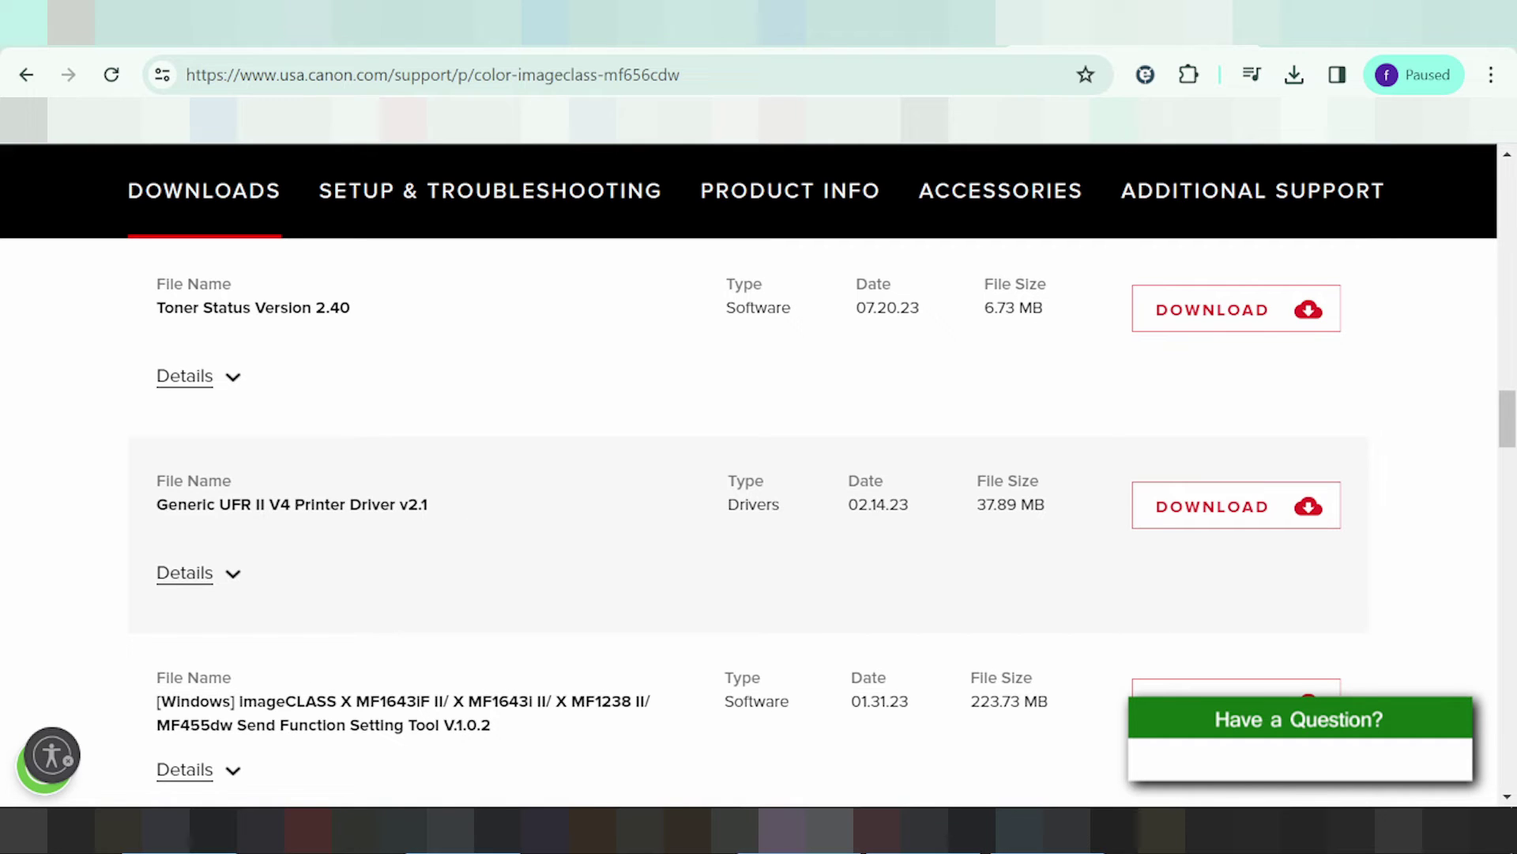
scroll(301, 654, up, 5)
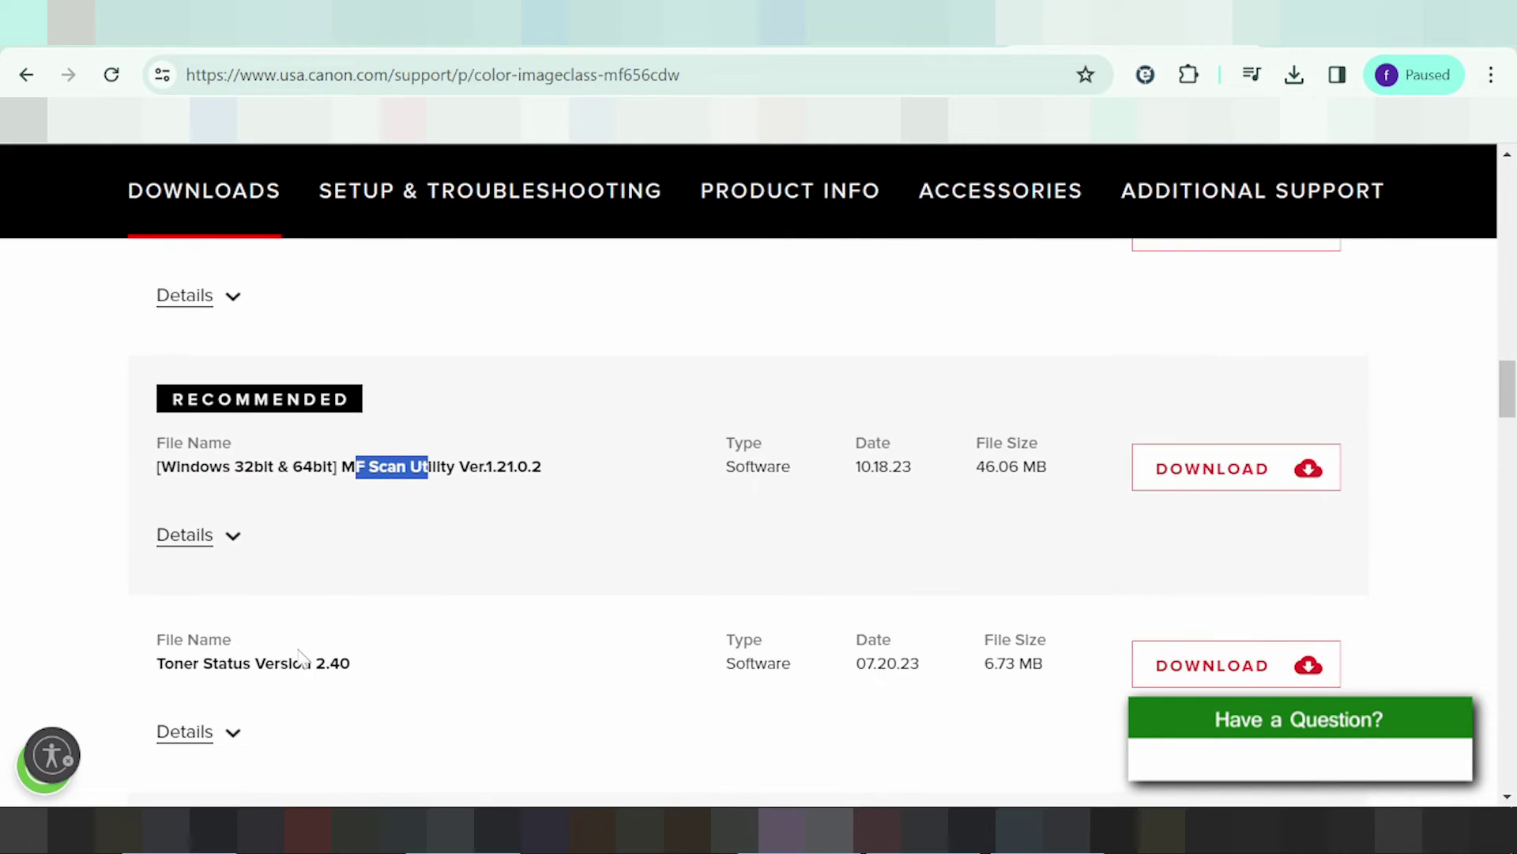
scroll(326, 627, up, 5)
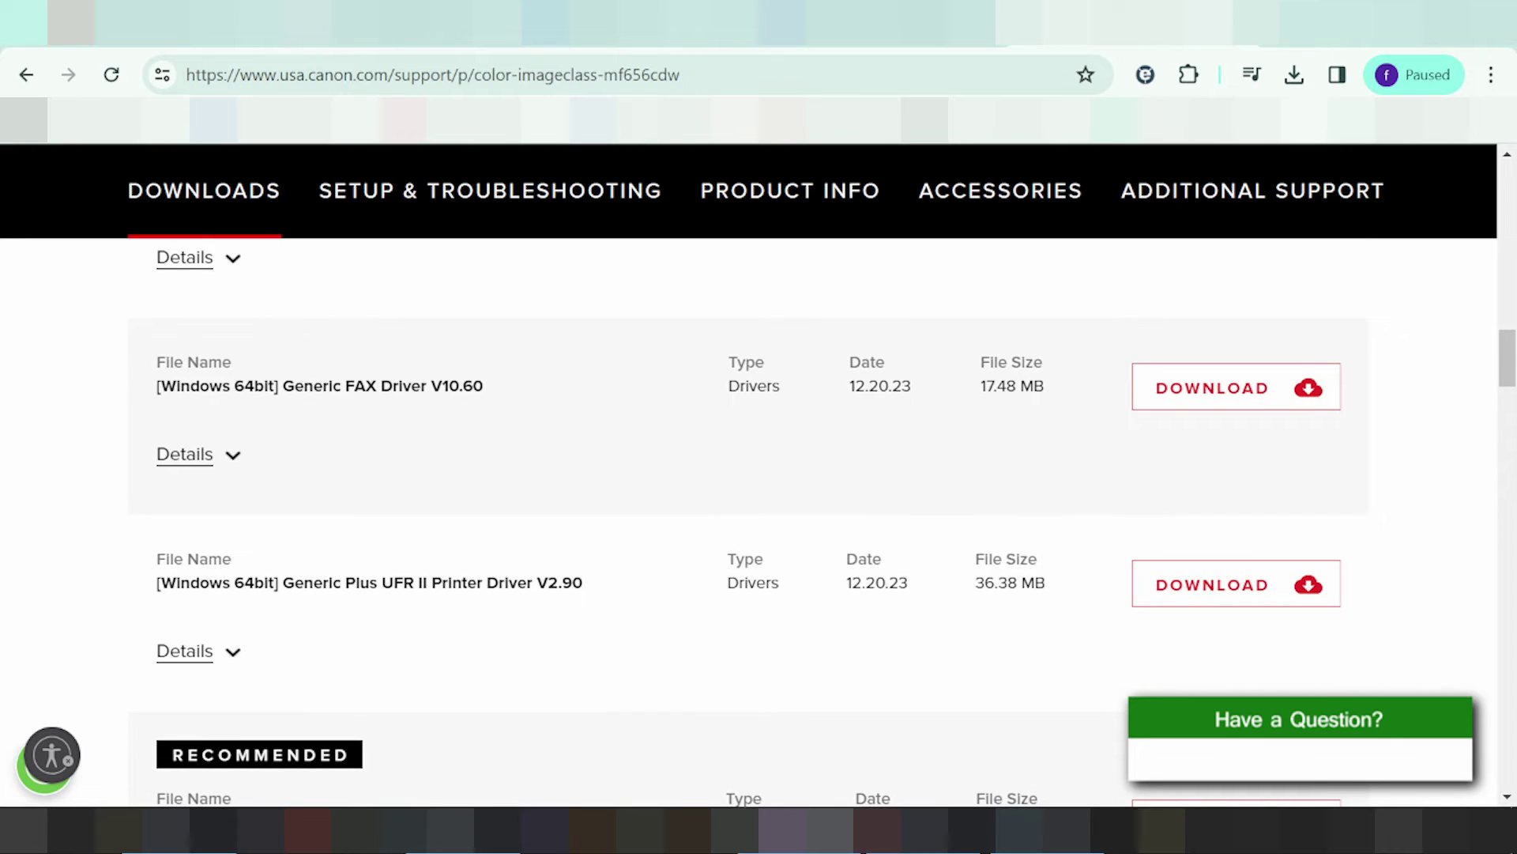
Highlight text in the UFR II driver and MF Scan Utility names, ending on 'Printer'
drag(443, 583, 498, 582)
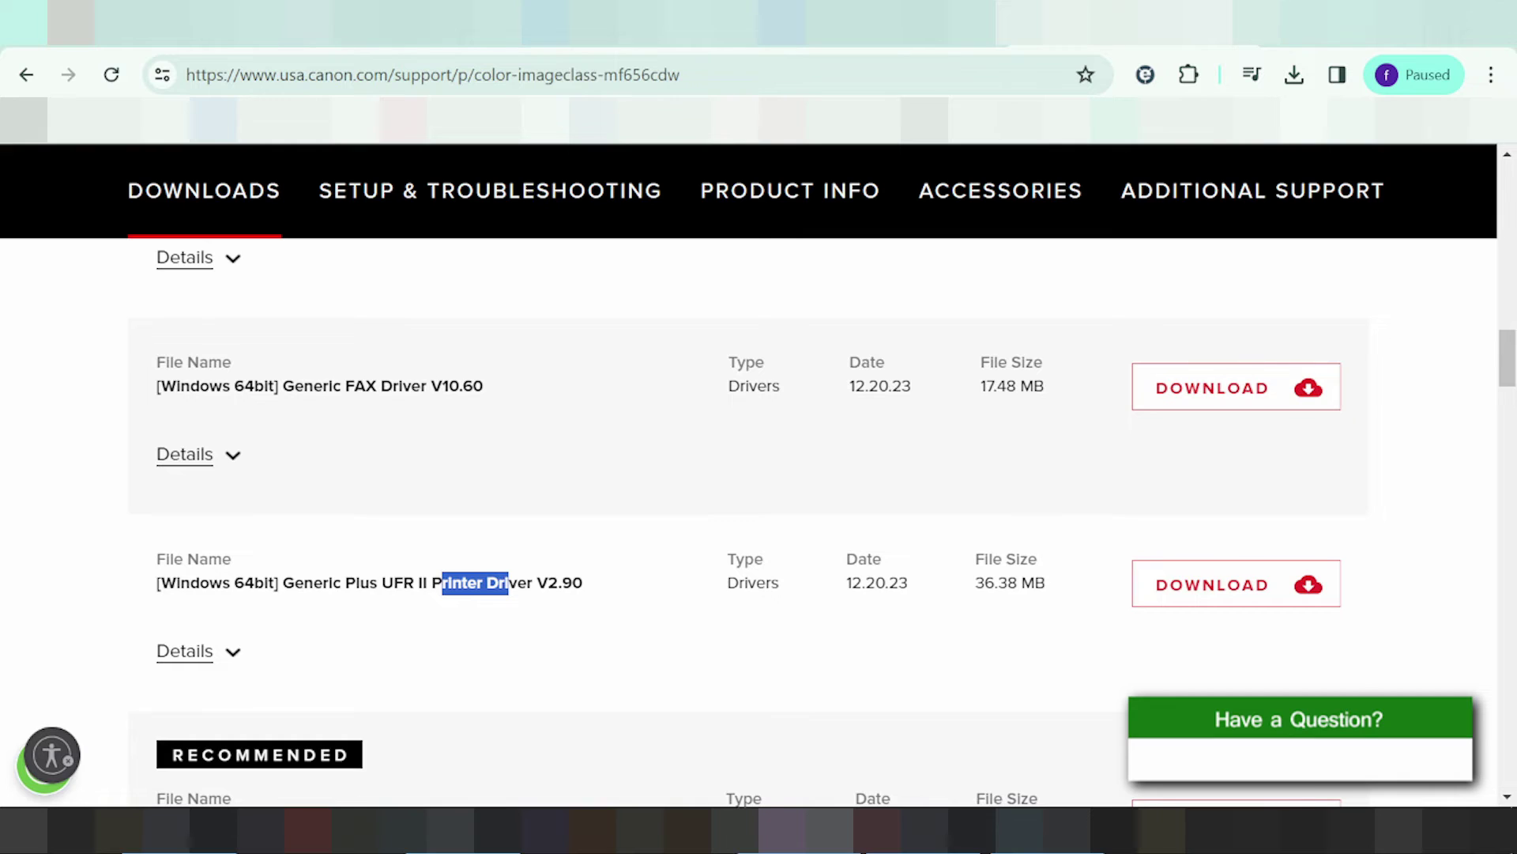
scroll(425, 597, down, 2)
drag(387, 704, 436, 704)
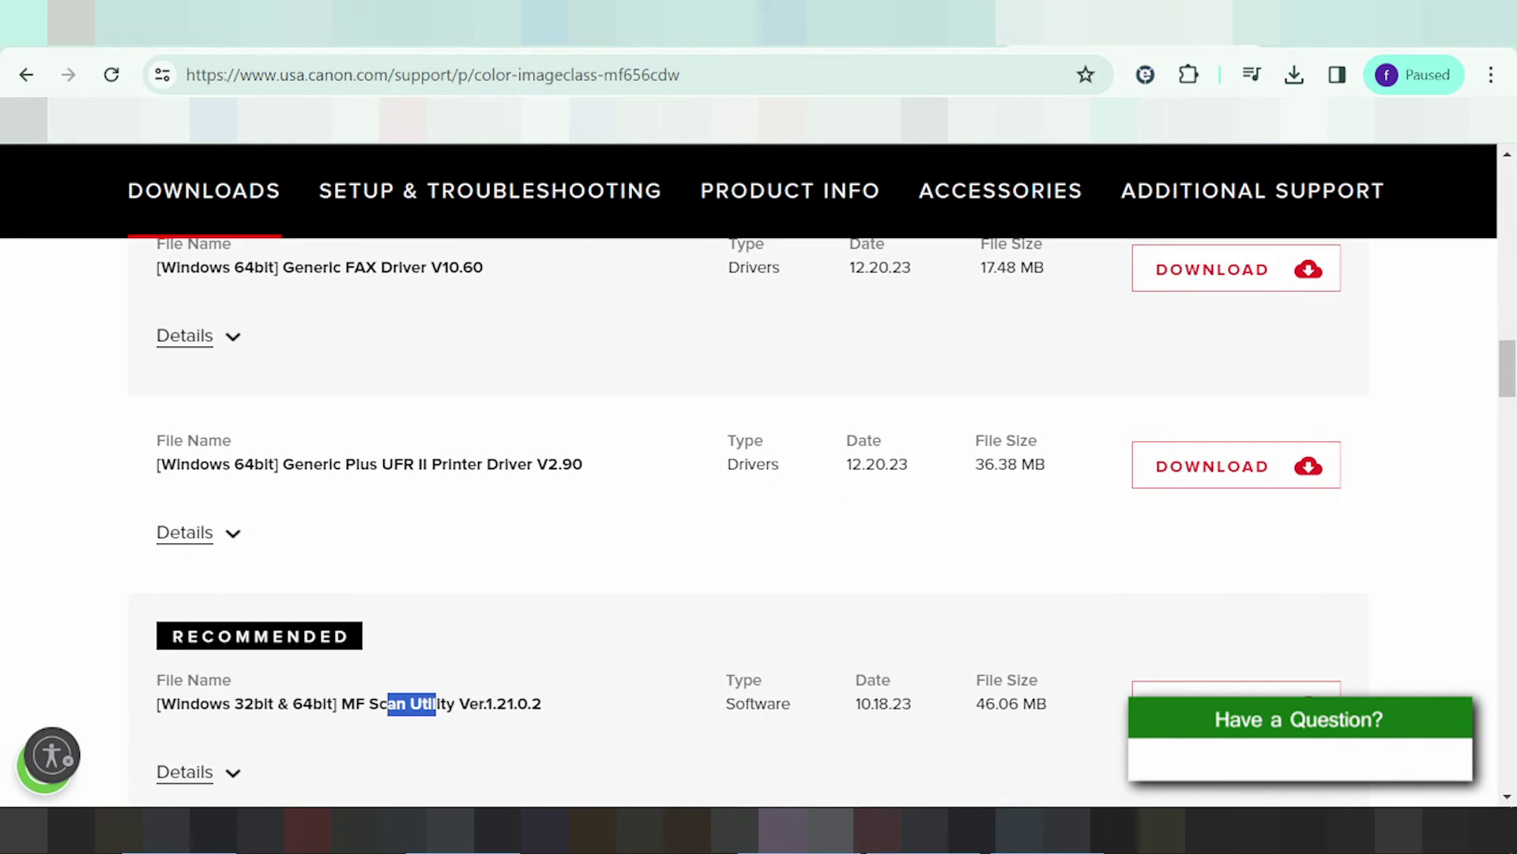
scroll(440, 699, up, 3)
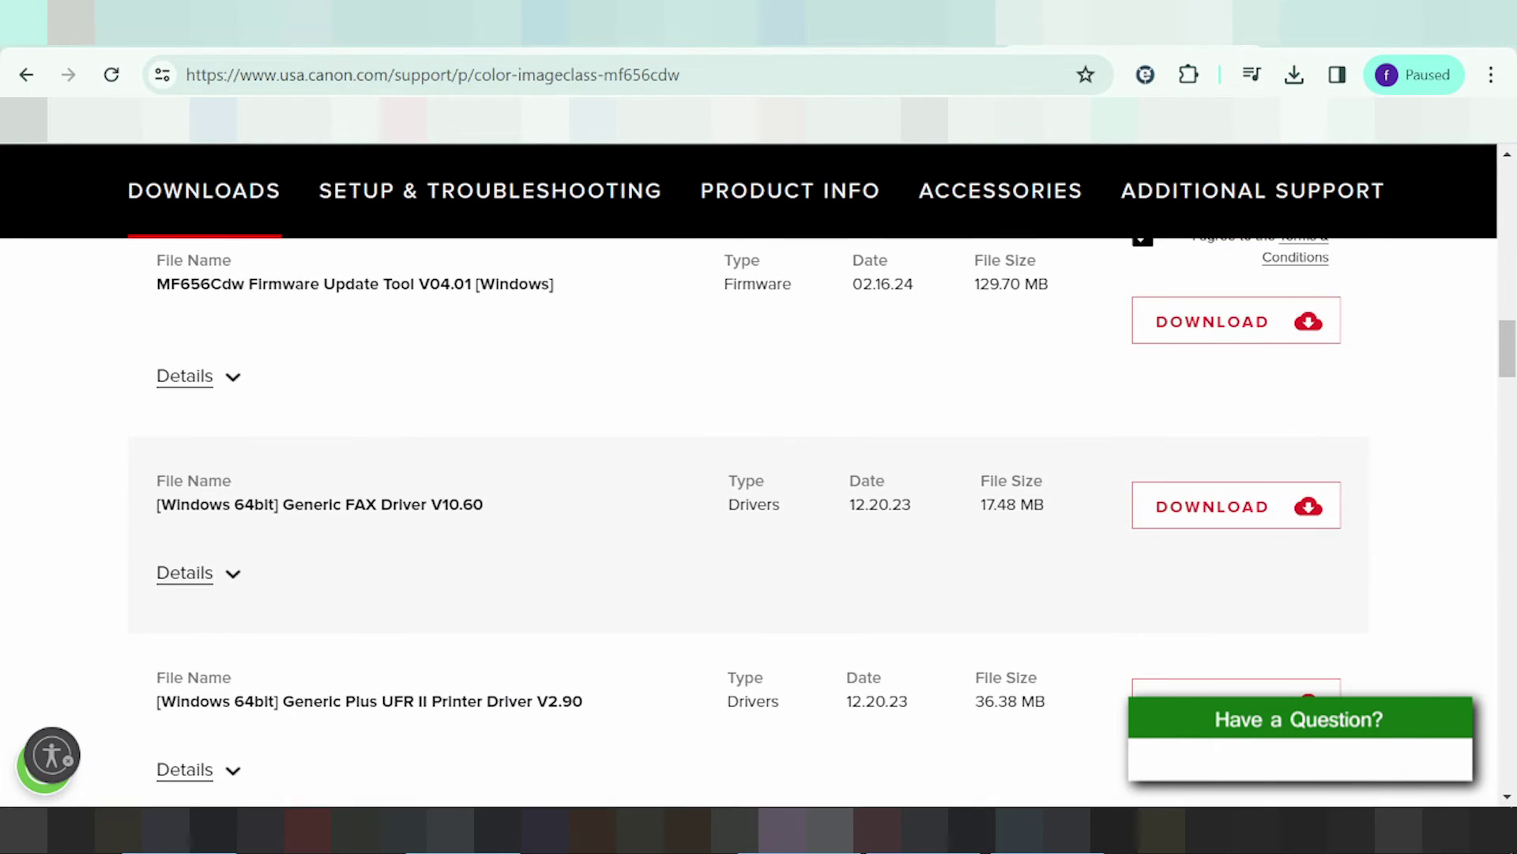
scroll(452, 611, up, 3)
scroll(452, 610, down, 4)
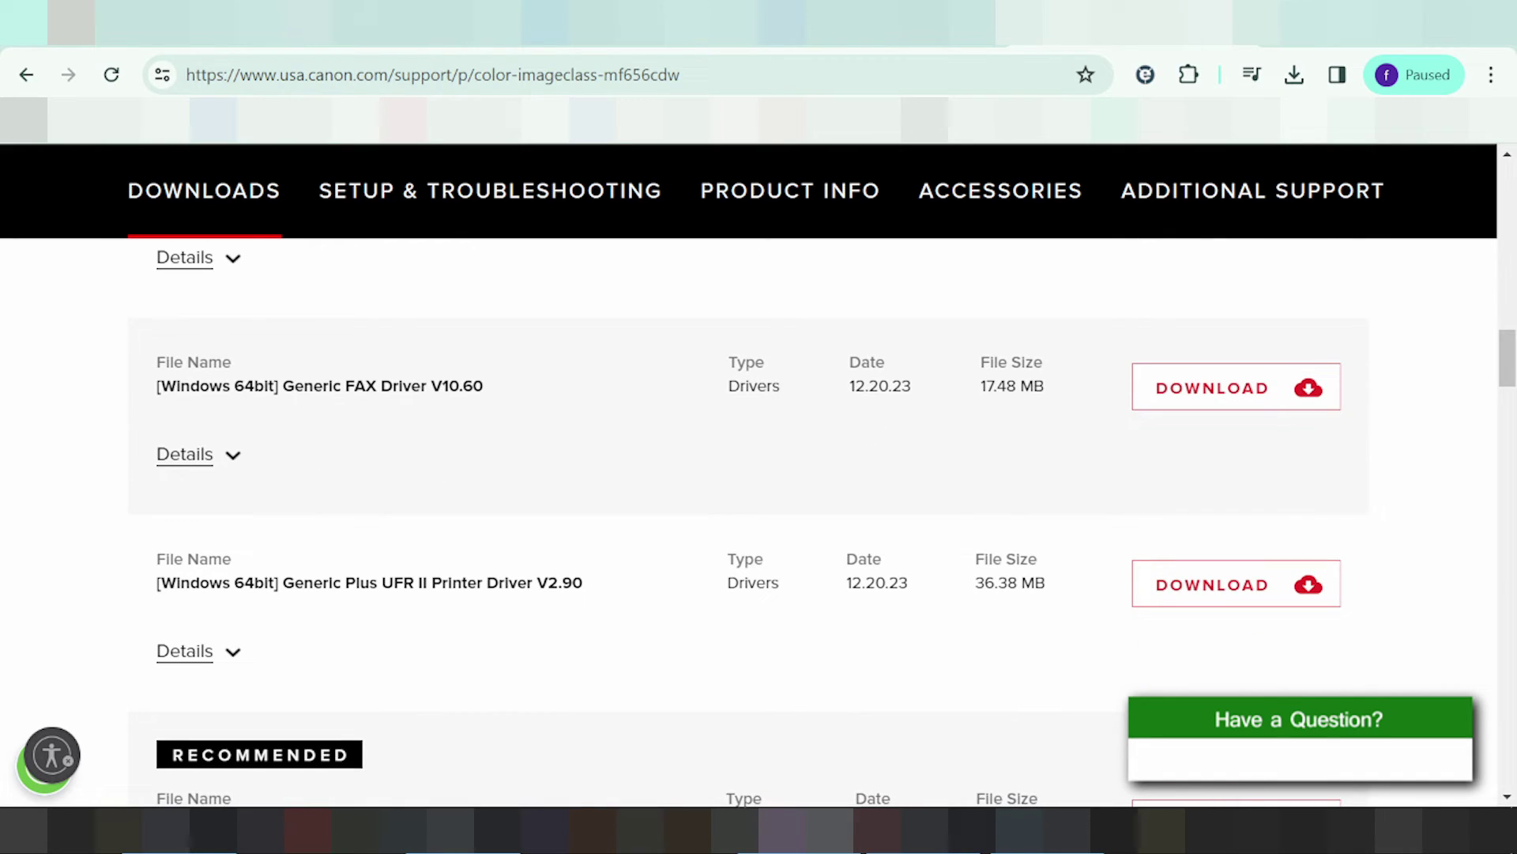
drag(432, 583, 482, 582)
Expand the UFR II driver's Details and highlight part of its file description
click(231, 661)
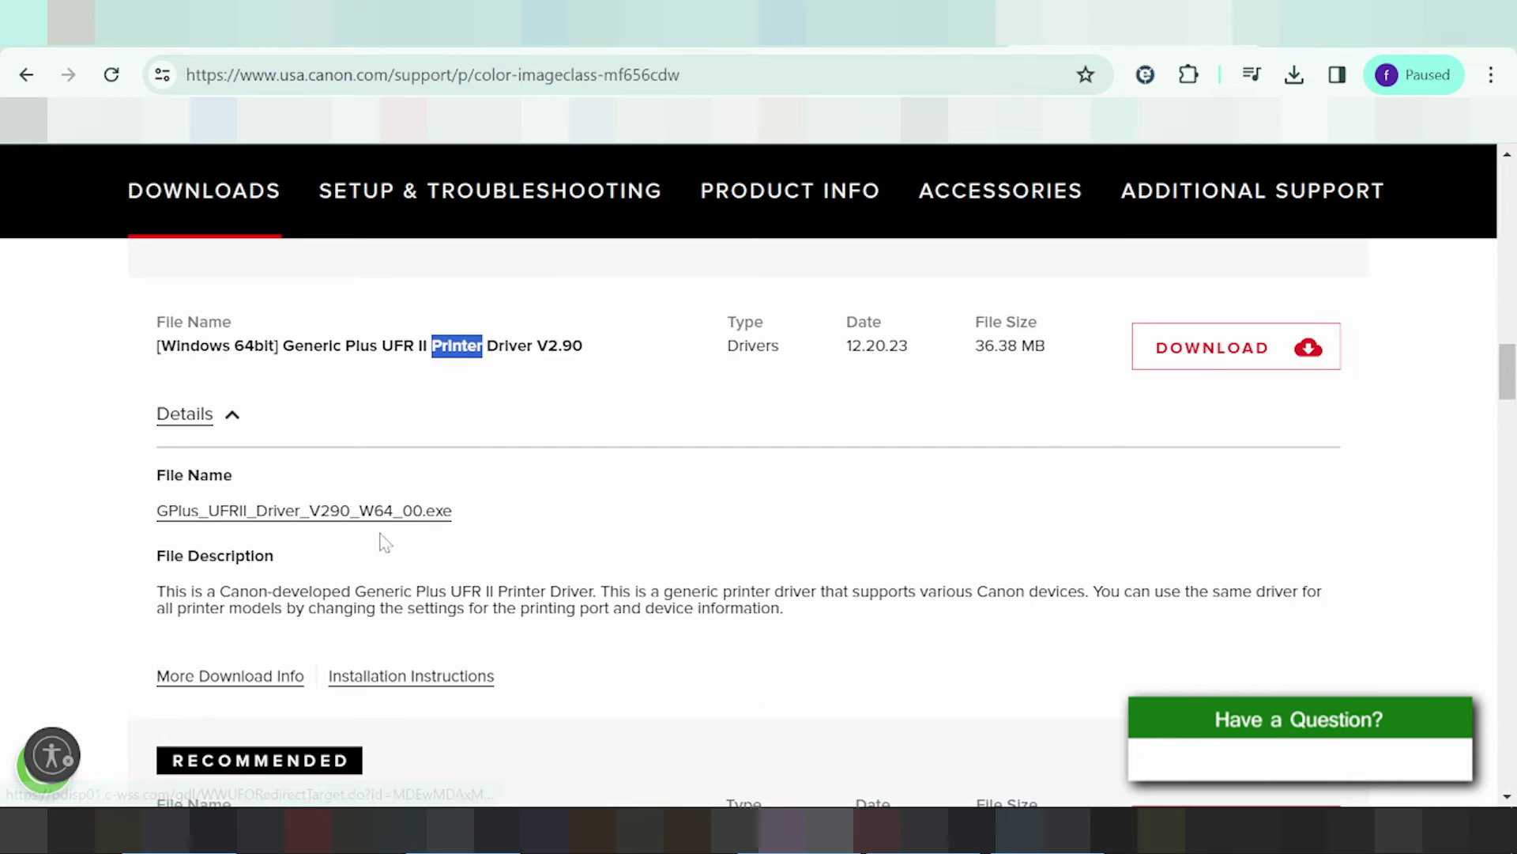
drag(495, 591, 588, 592)
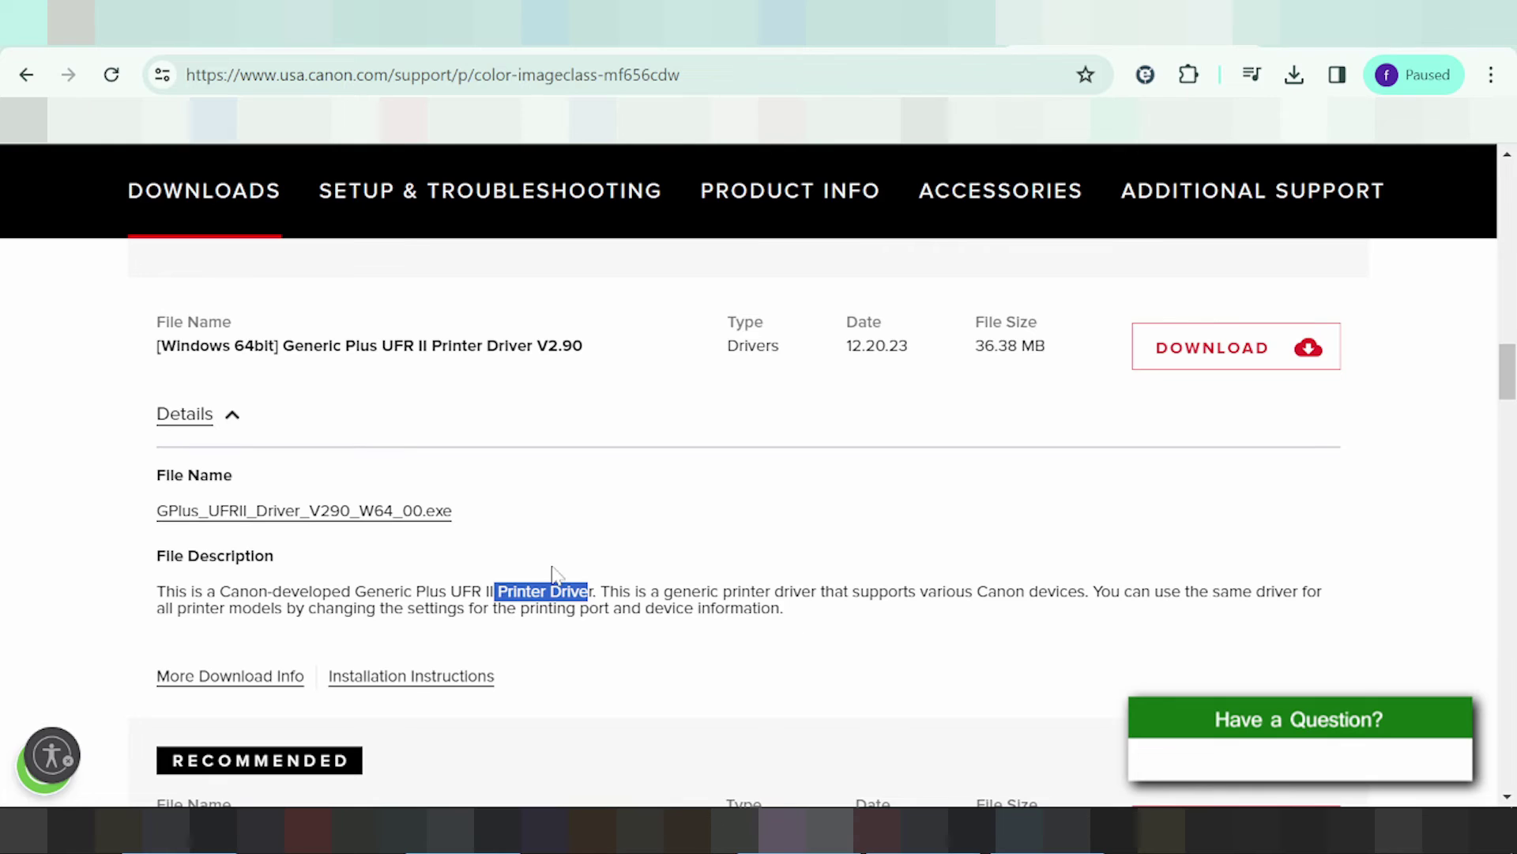
scroll(537, 565, down, 3)
Expand MF Scan Utility's Details, review both, then collapse the UFR II driver's Details
click(232, 661)
scroll(489, 556, down, 3)
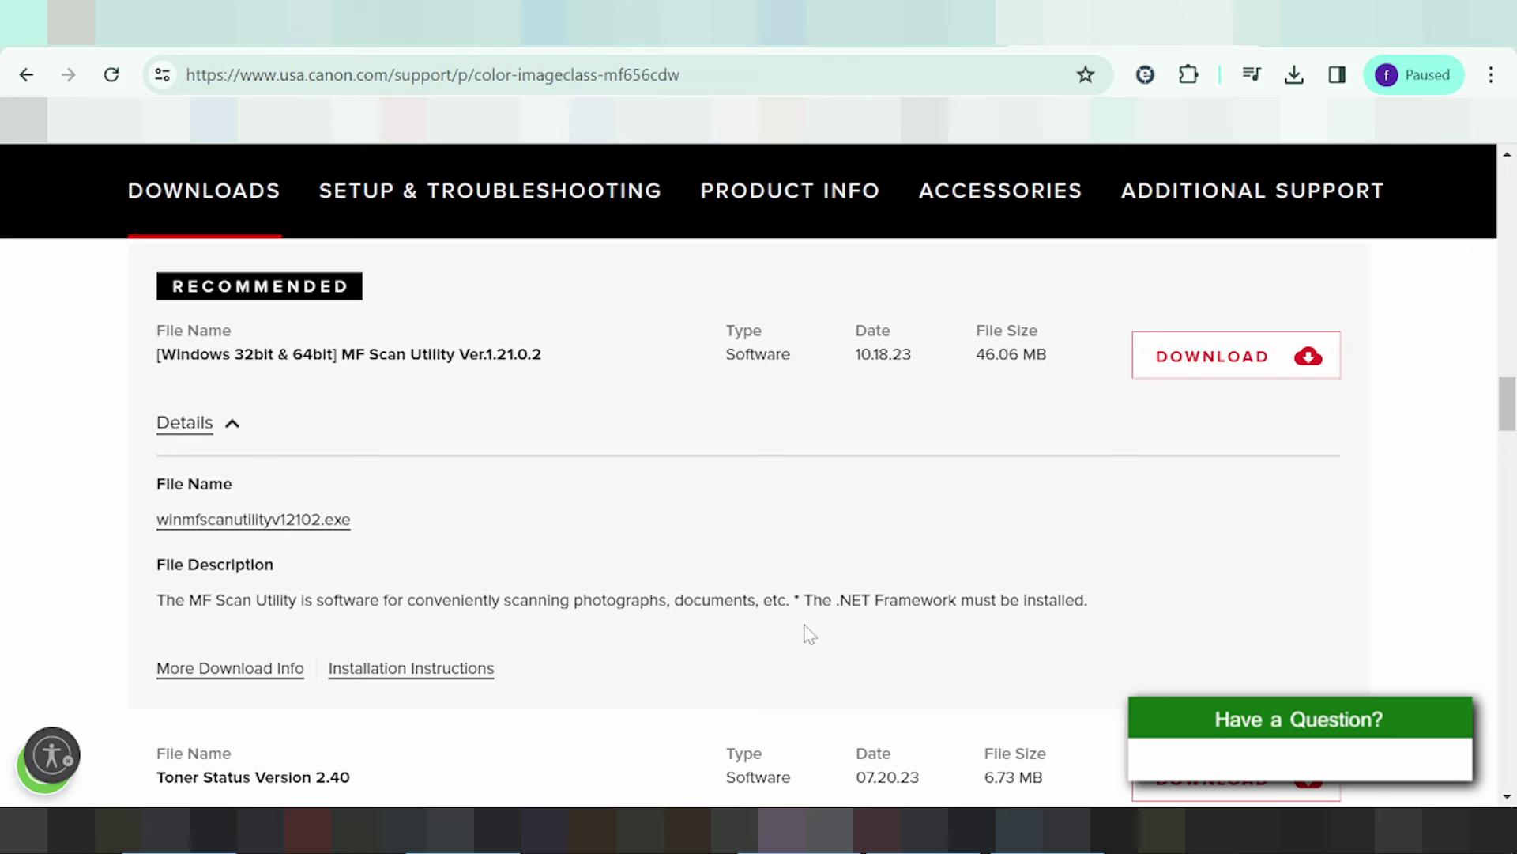
scroll(836, 626, up, 2)
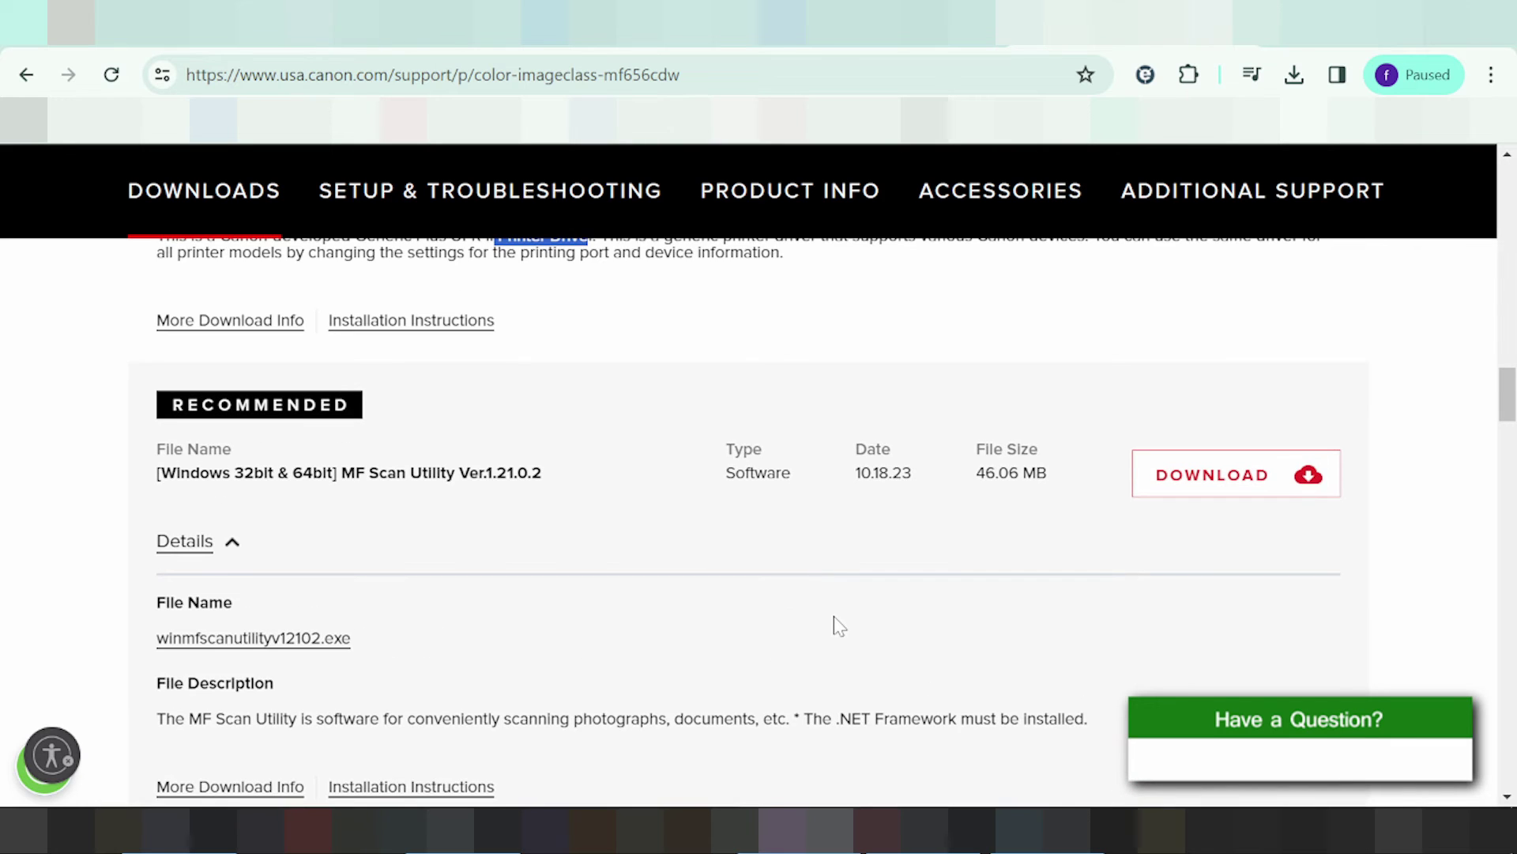
scroll(834, 624, up, 3)
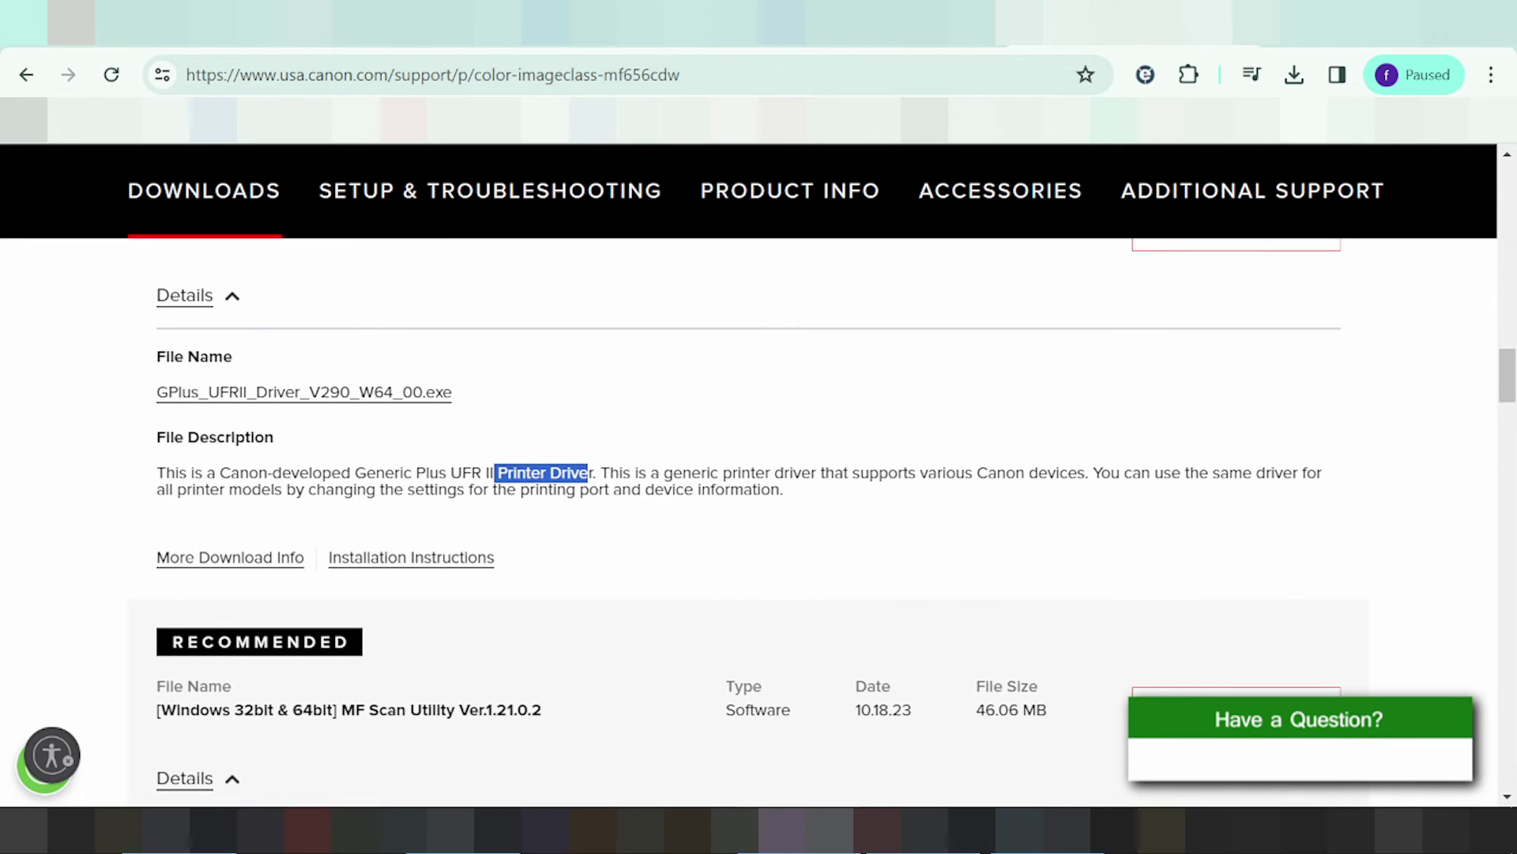
scroll(477, 505, up, 1)
scroll(474, 510, down, 2)
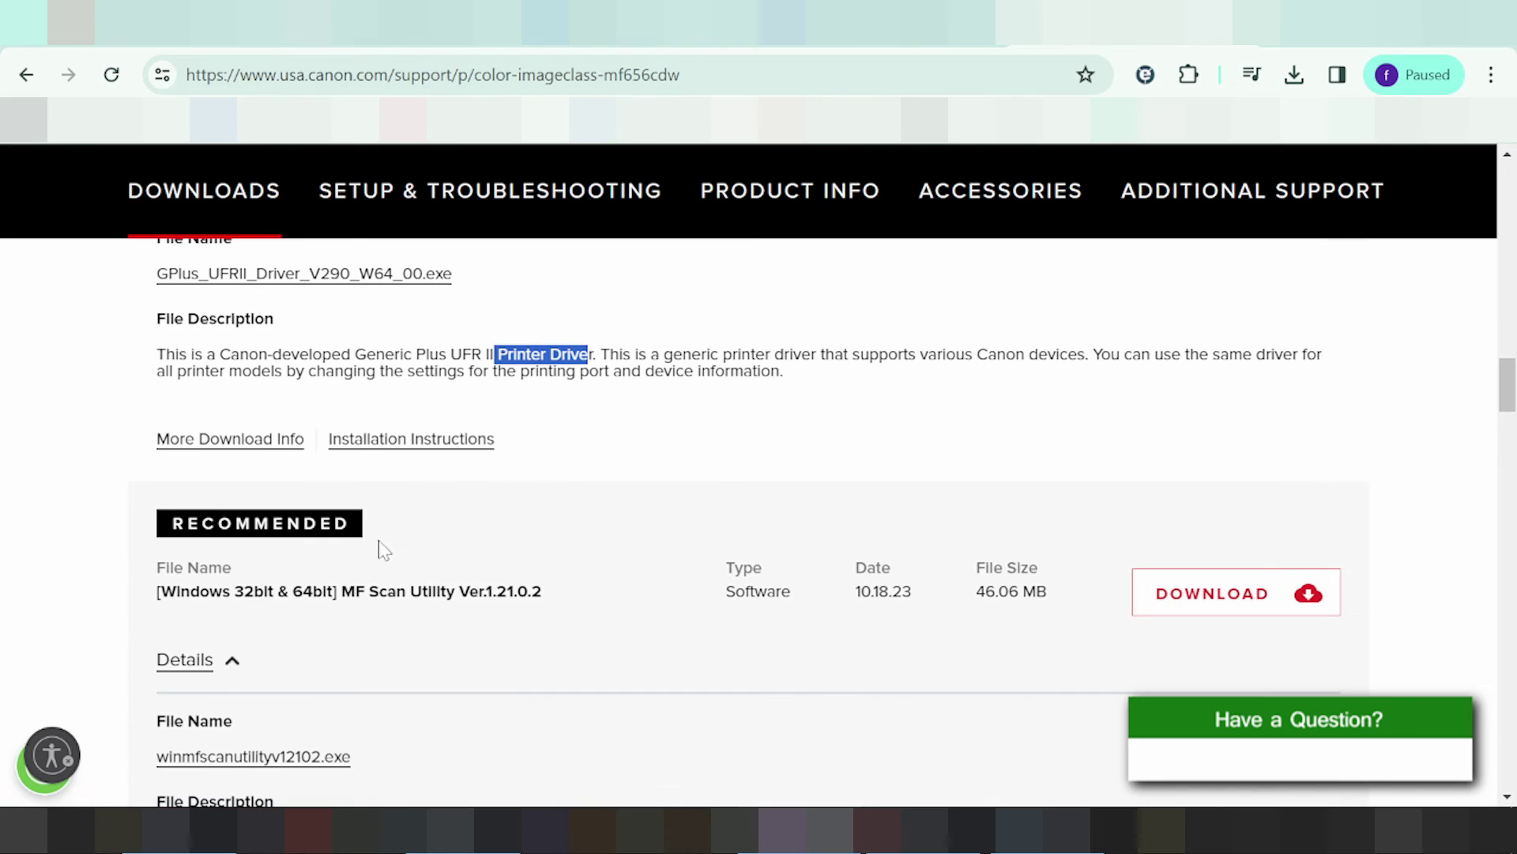
scroll(478, 597, up, 1)
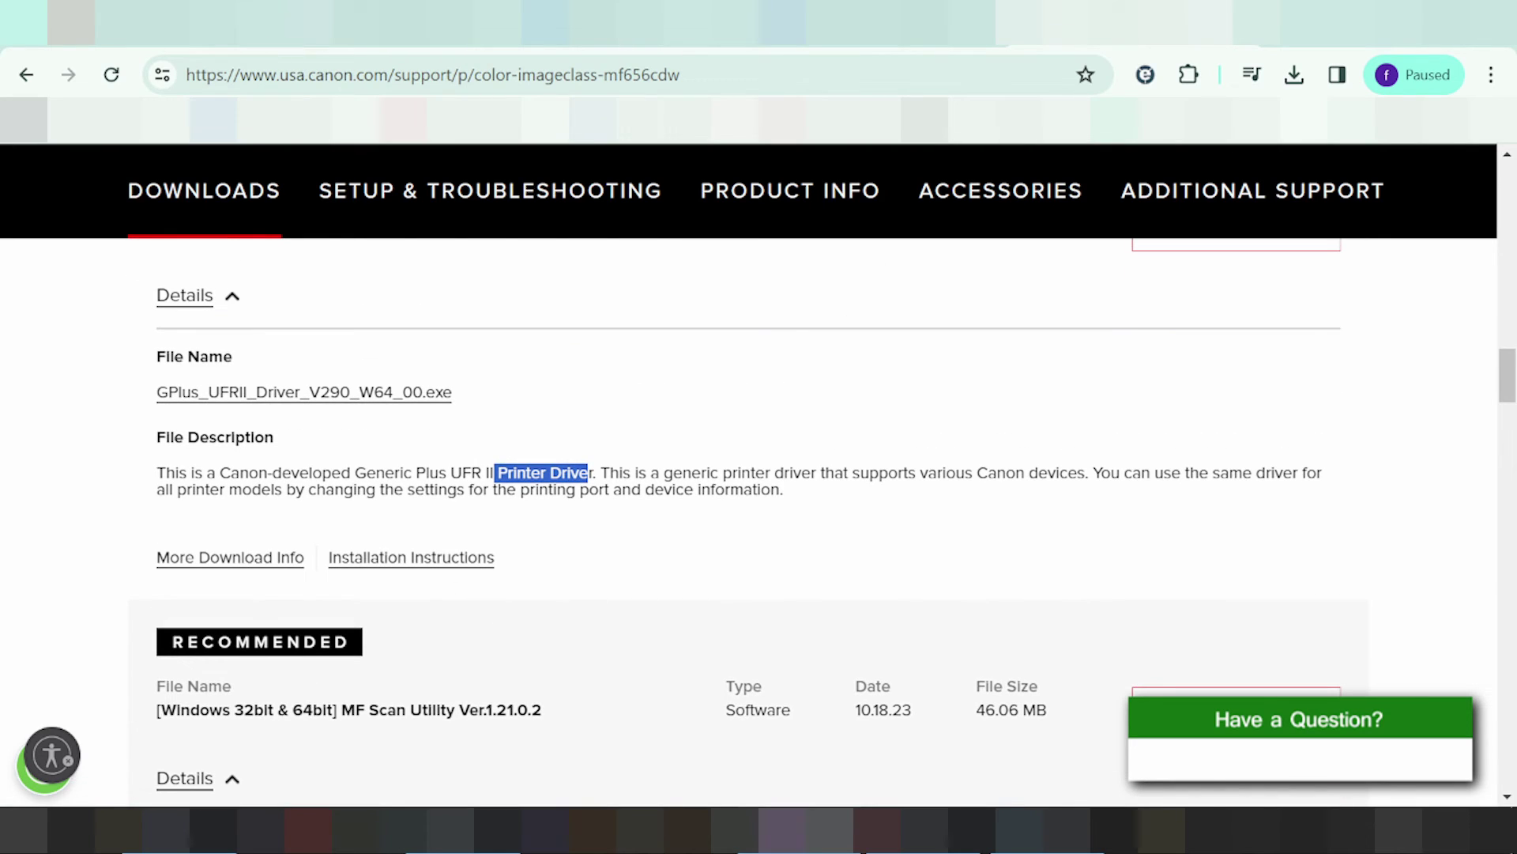
scroll(468, 553, up, 1)
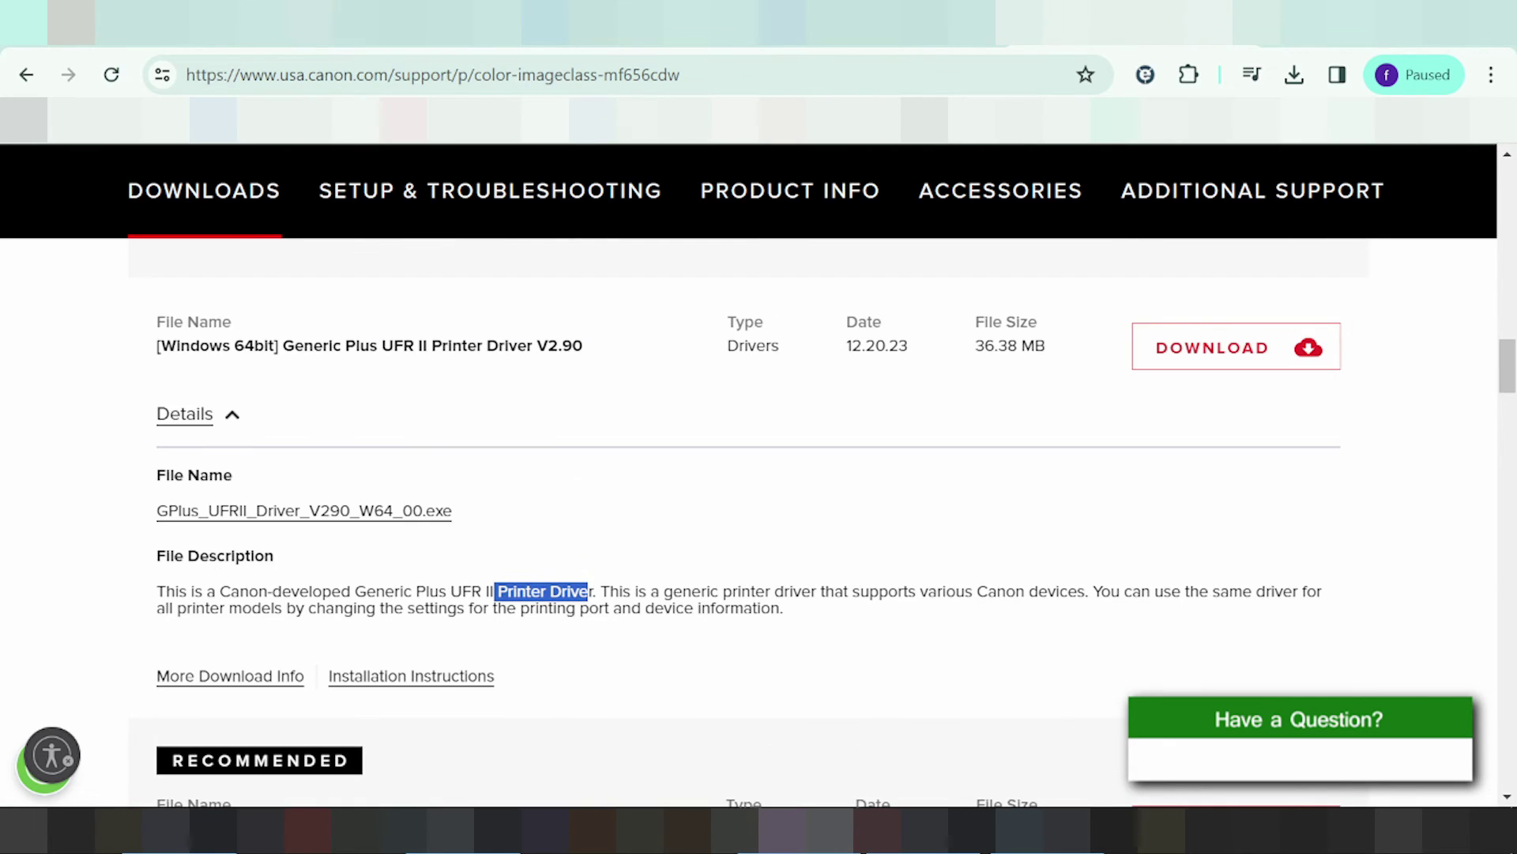
scroll(576, 552, down, 2)
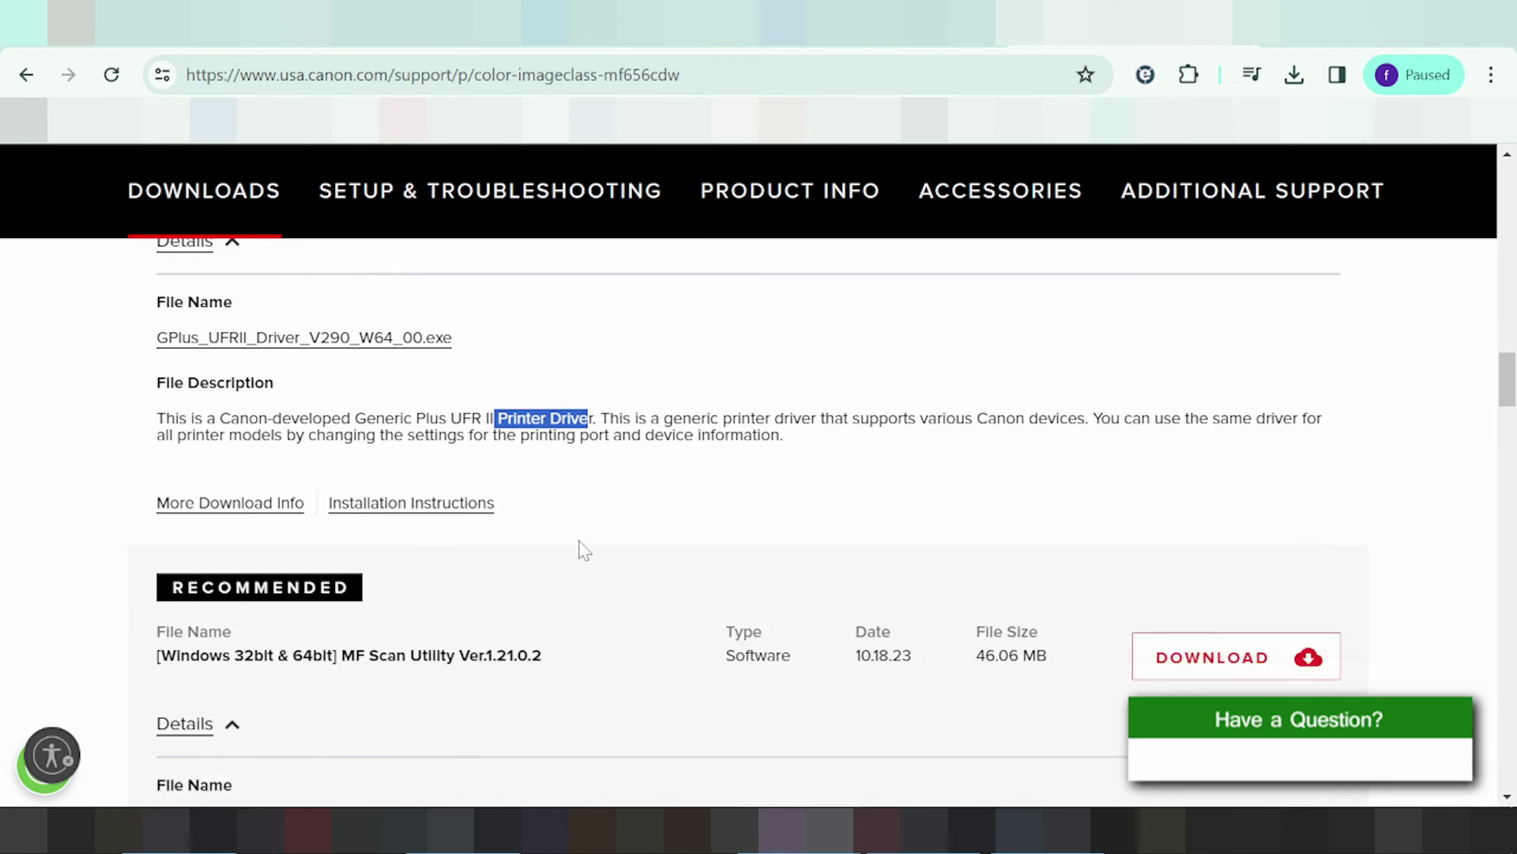
scroll(589, 460, up, 2)
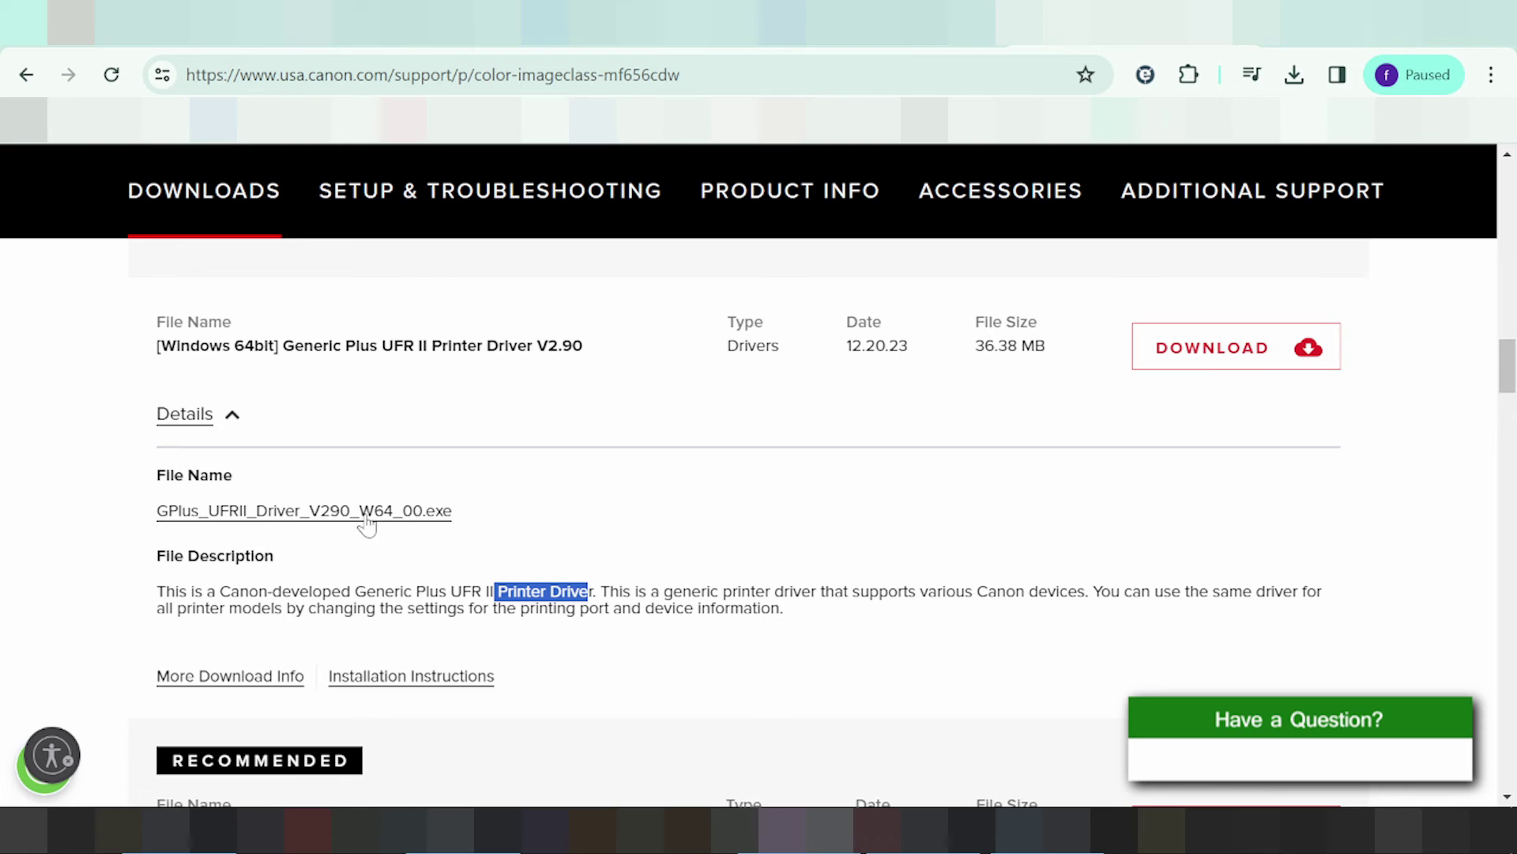
click(230, 414)
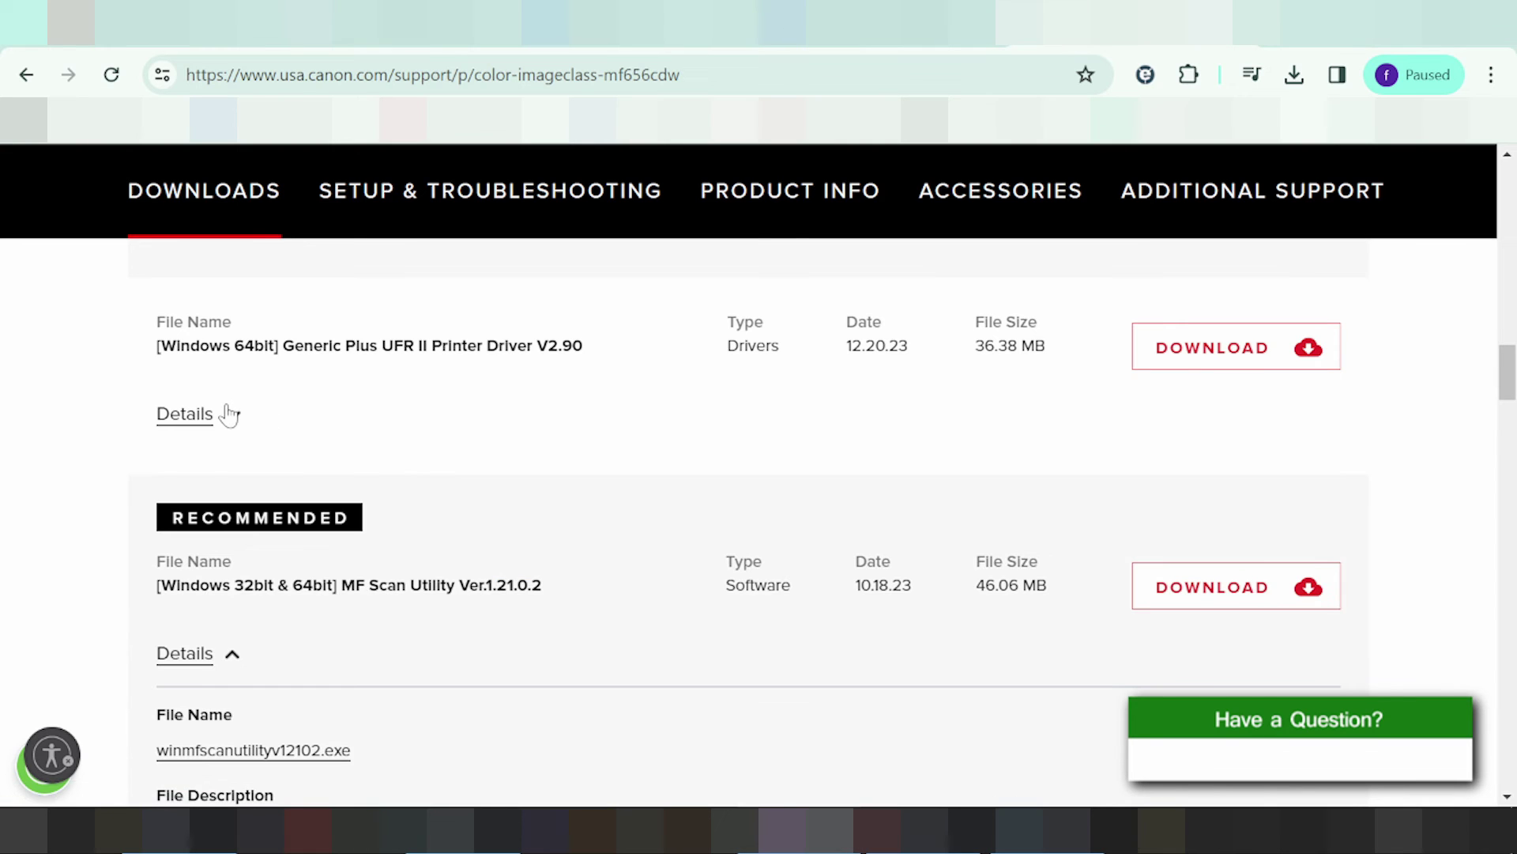
Download the Generic Plus UFR II Printer Driver V2.90 and close the installation-help popup
click(1218, 349)
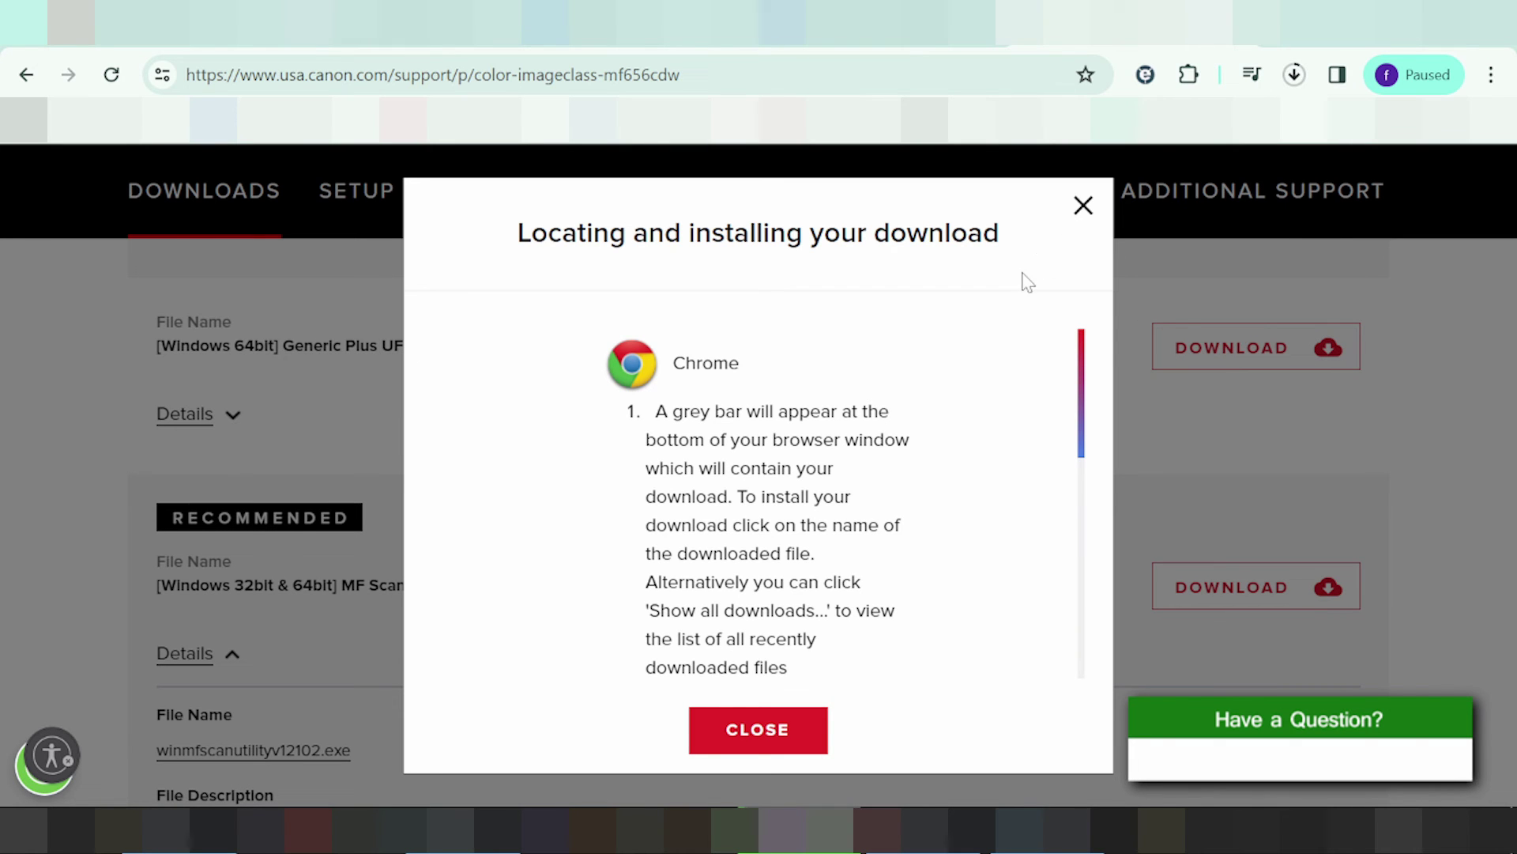
click(1083, 206)
scroll(1002, 411, up, 2)
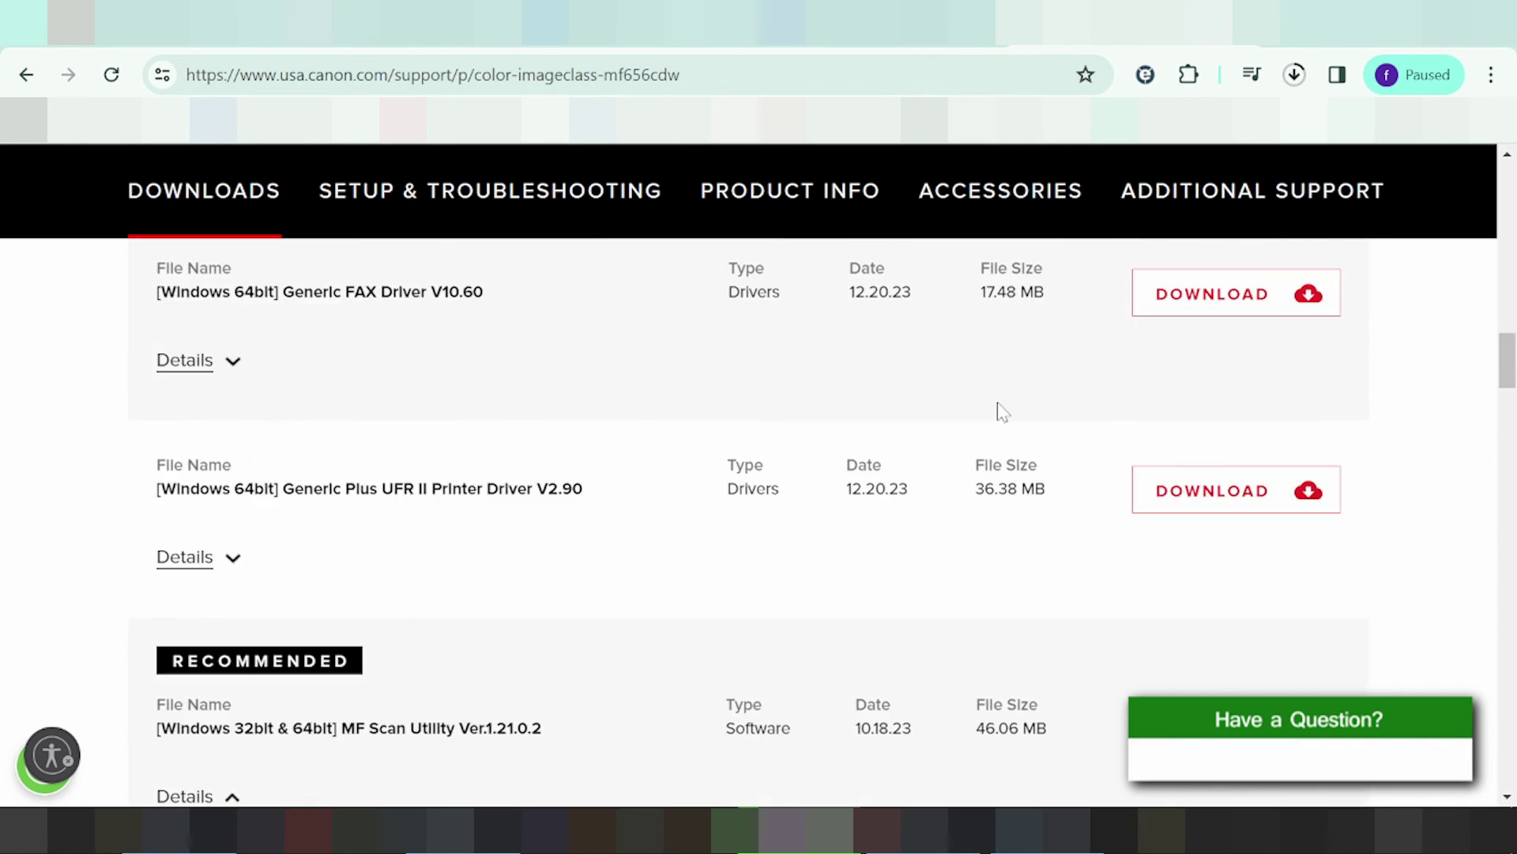
scroll(1002, 411, up, 15)
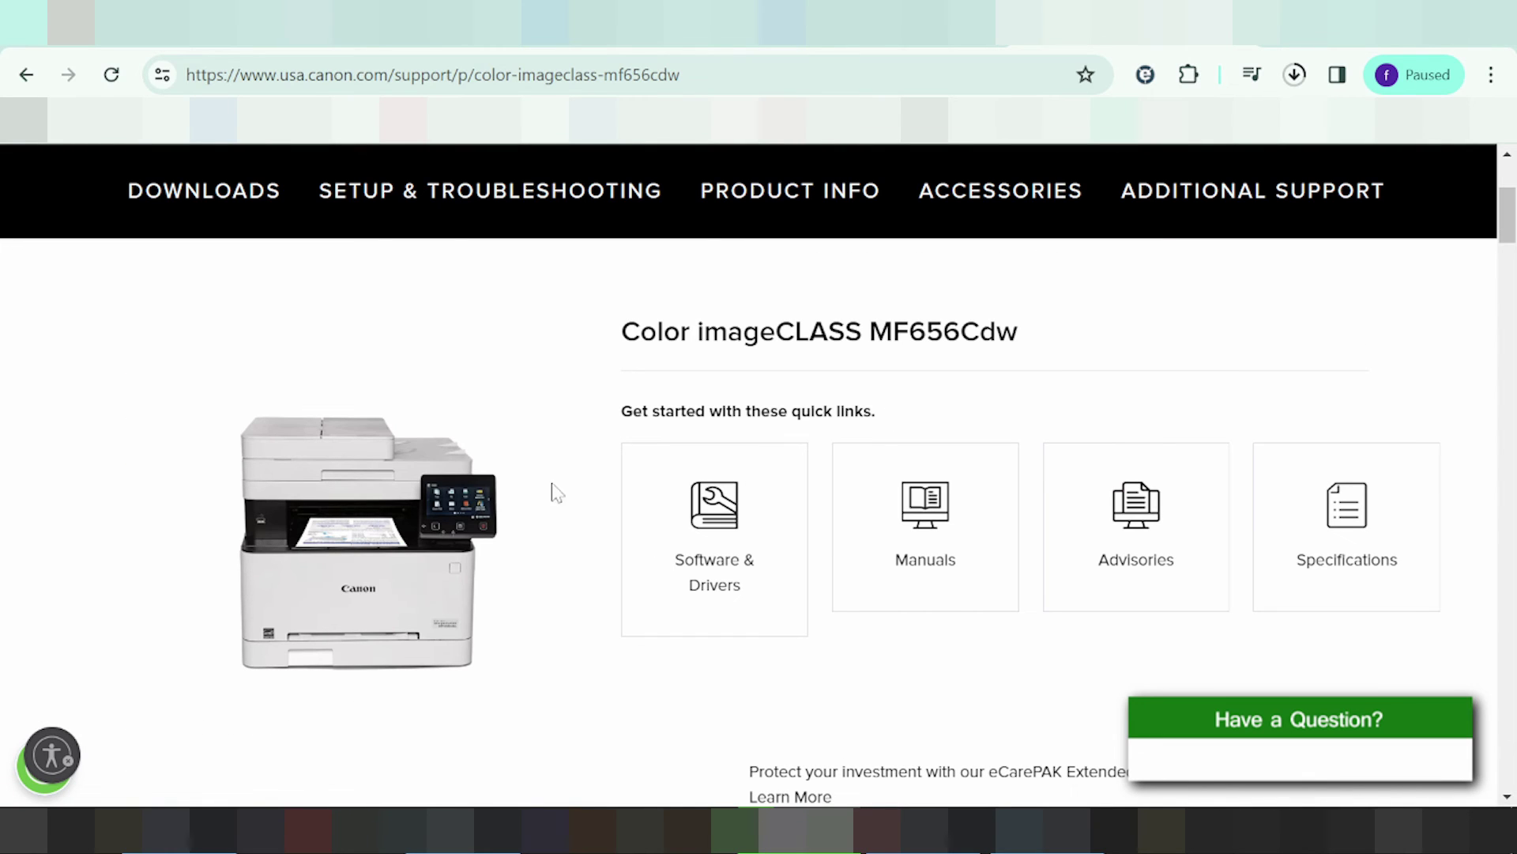